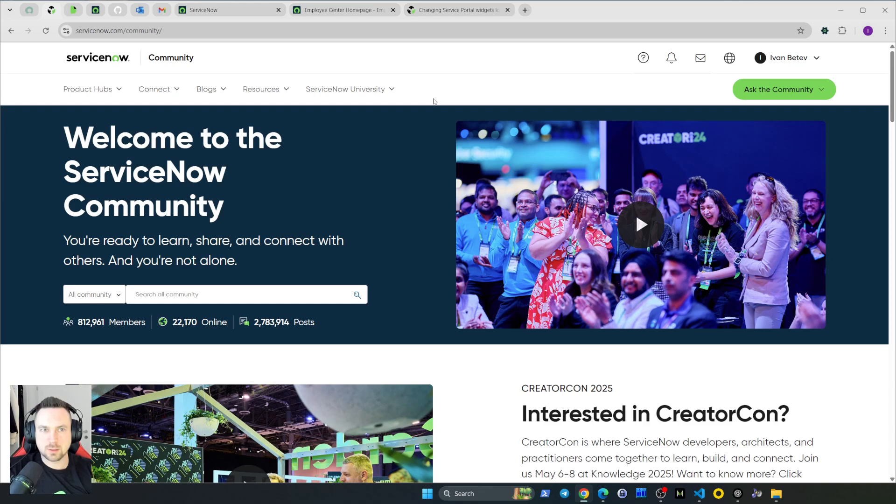
Review the Community article on changing Service Portal widgets' look and feel without cloning, including its widget instance and page-specific CSS sections.
click(444, 13)
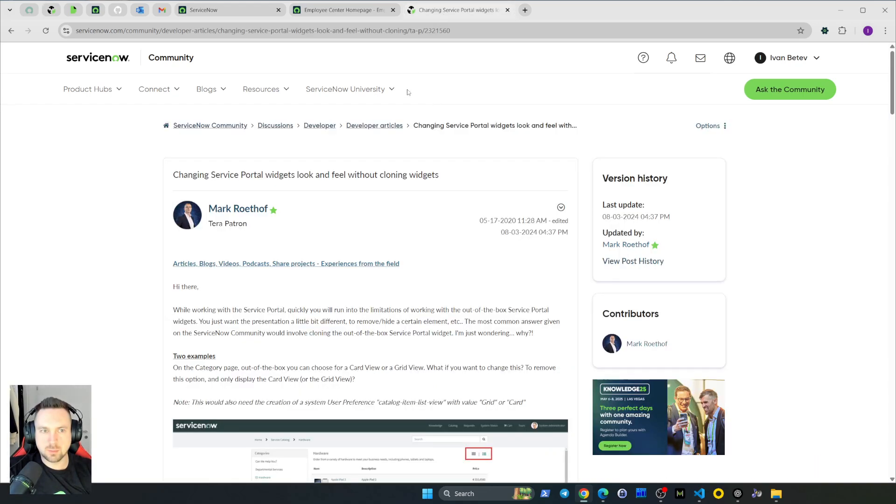
scroll(267, 239, down, 2)
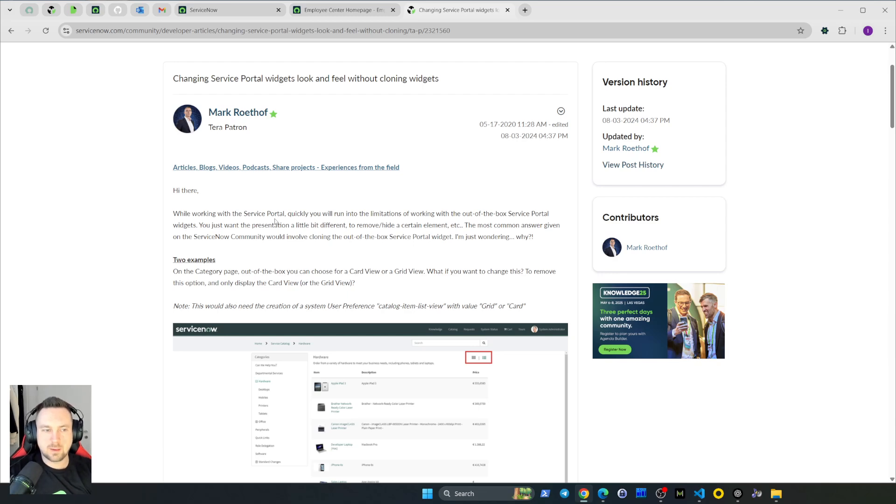
scroll(275, 222, down, 2)
scroll(275, 222, down, 4)
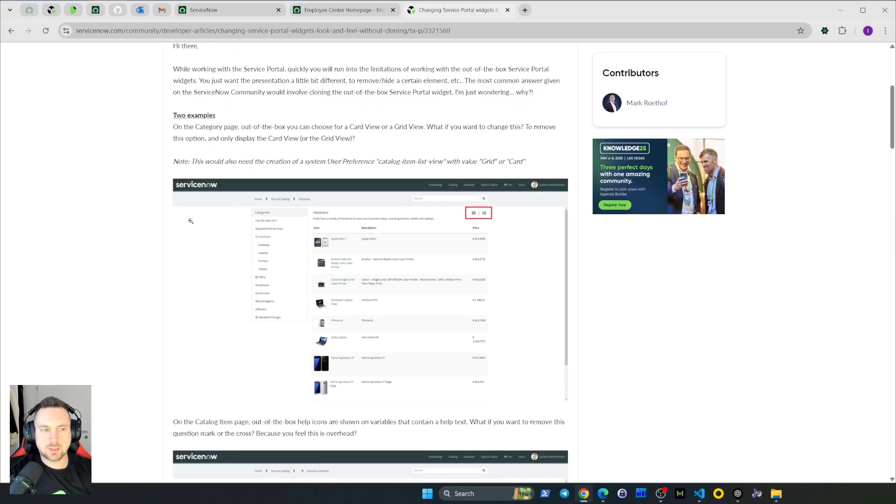
scroll(360, 226, up, 1)
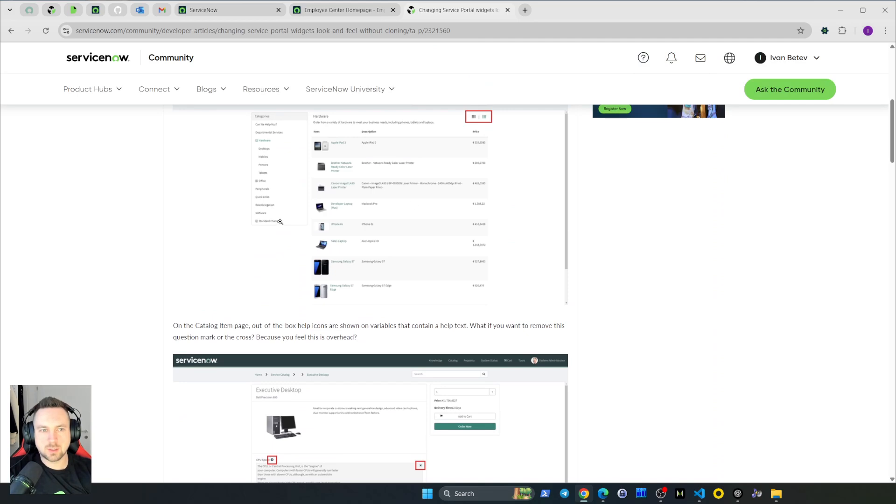
scroll(282, 222, up, 1)
scroll(217, 258, down, 3)
scroll(221, 259, down, 9)
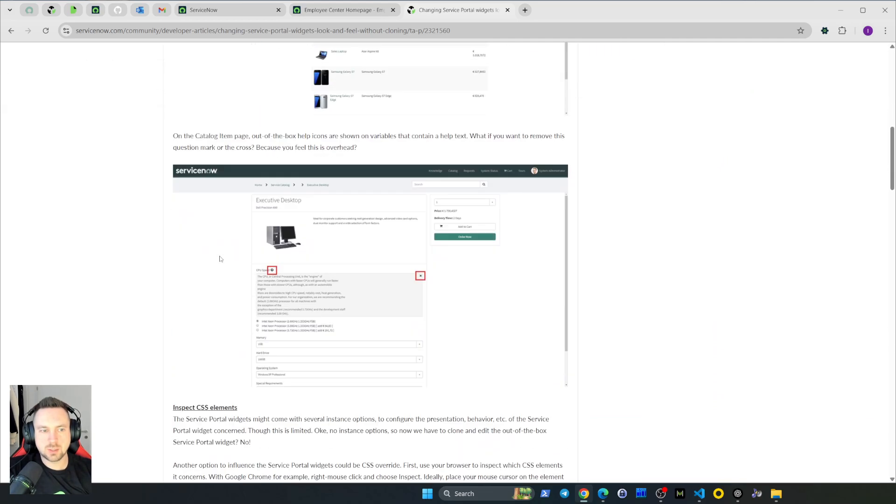
scroll(220, 259, down, 10)
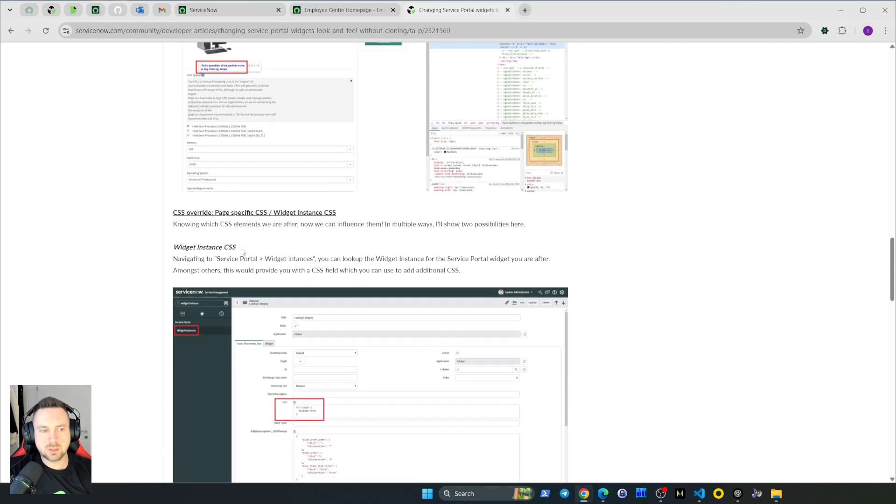
scroll(241, 252, down, 6)
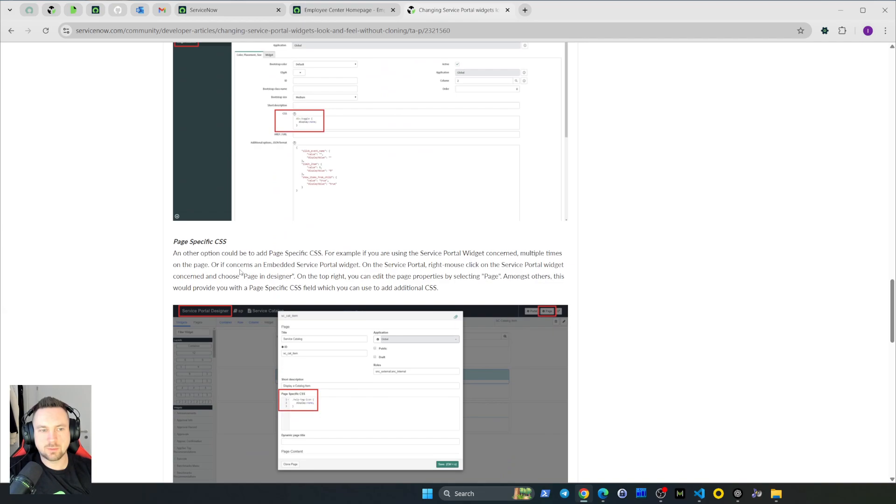
scroll(240, 272, up, 16)
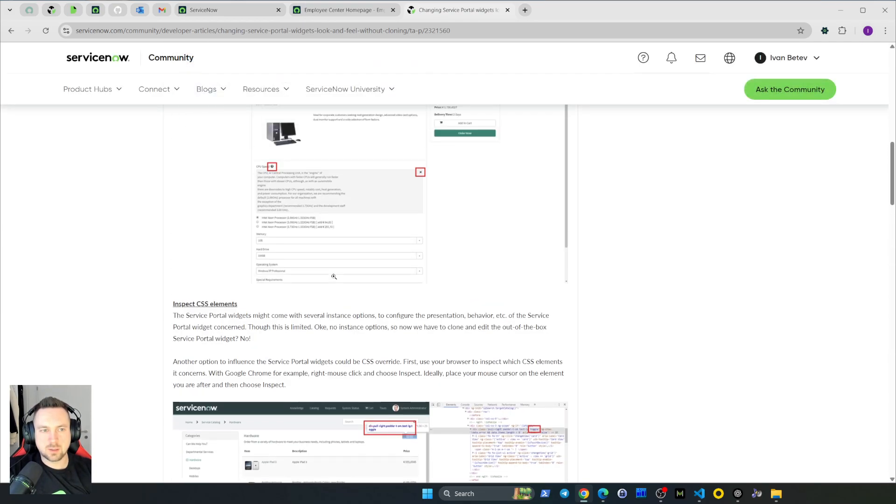
scroll(334, 276, up, 9)
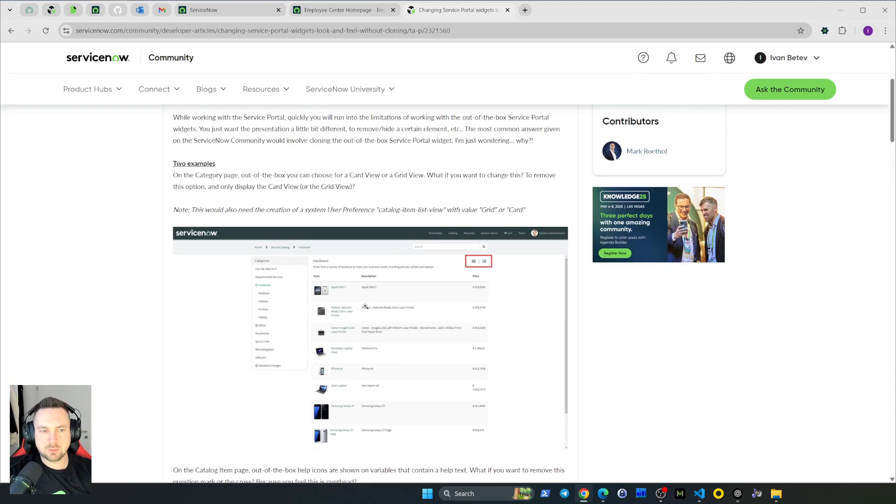
scroll(365, 306, up, 3)
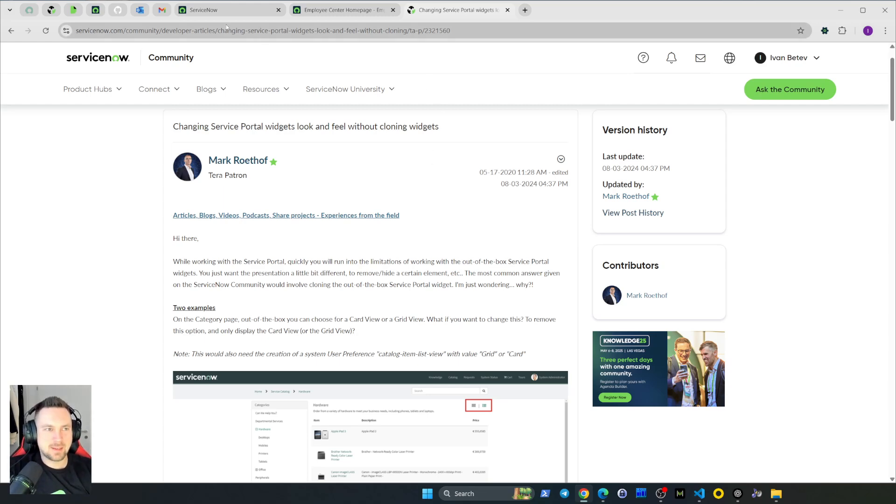
Switch to the Employee Center homepage, view the instance options of the Homepage Search widget, and close them.
click(267, 10)
click(301, 13)
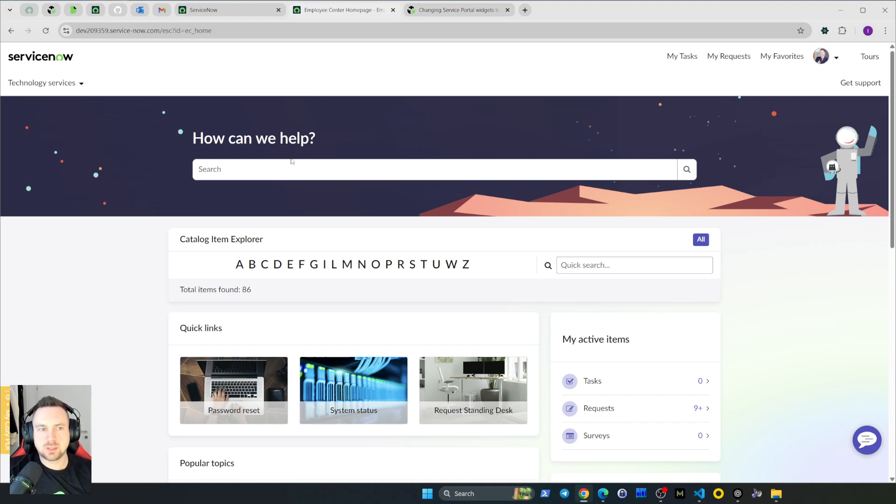
click(230, 169)
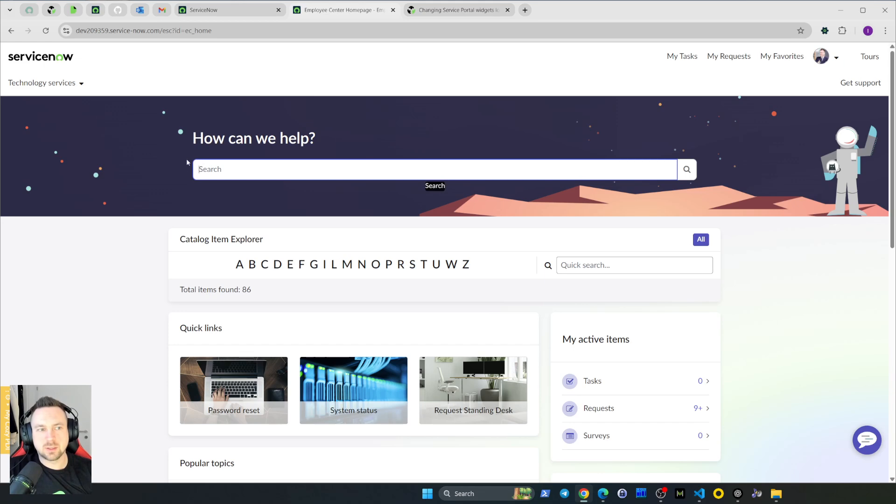
click(374, 202)
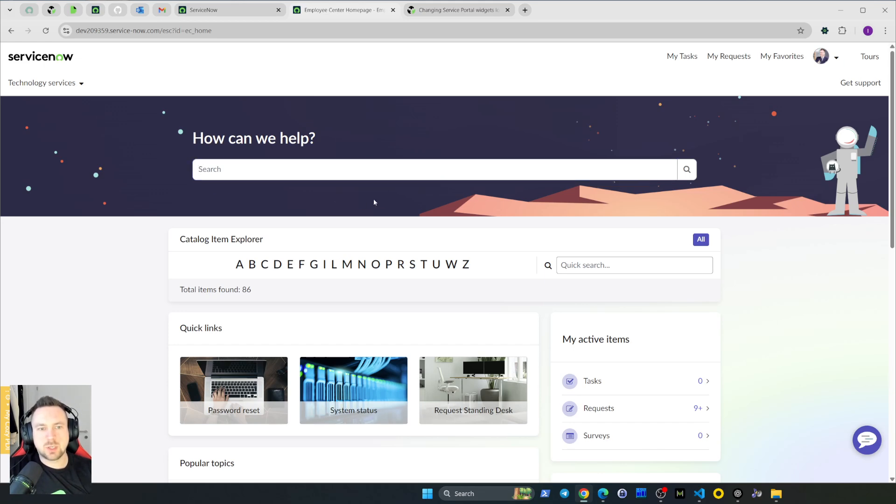
ctrl+right_click(294, 144)
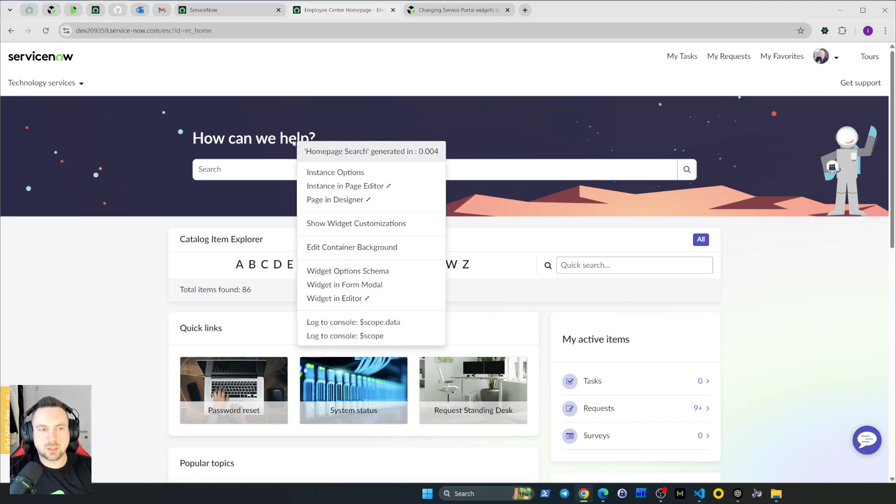
click(394, 173)
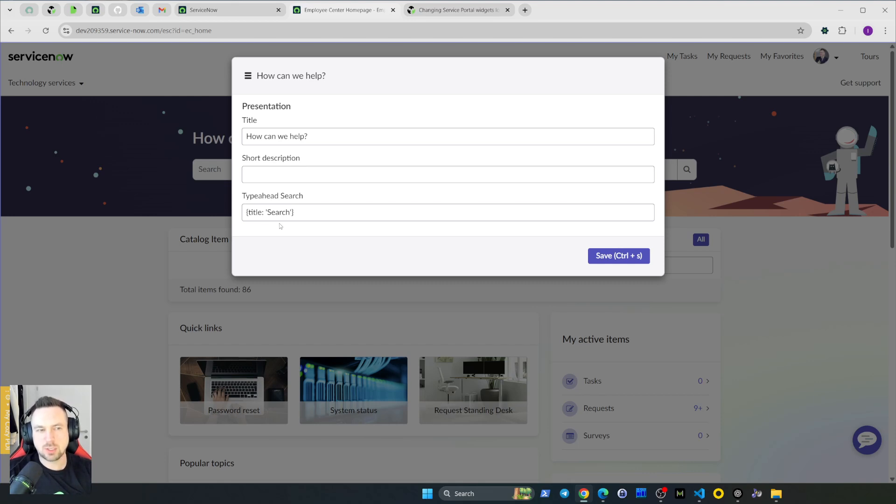
click(223, 221)
Open the instance options of the Popular topics widget and try to set its number of topics to 24.
scroll(202, 217, down, 2)
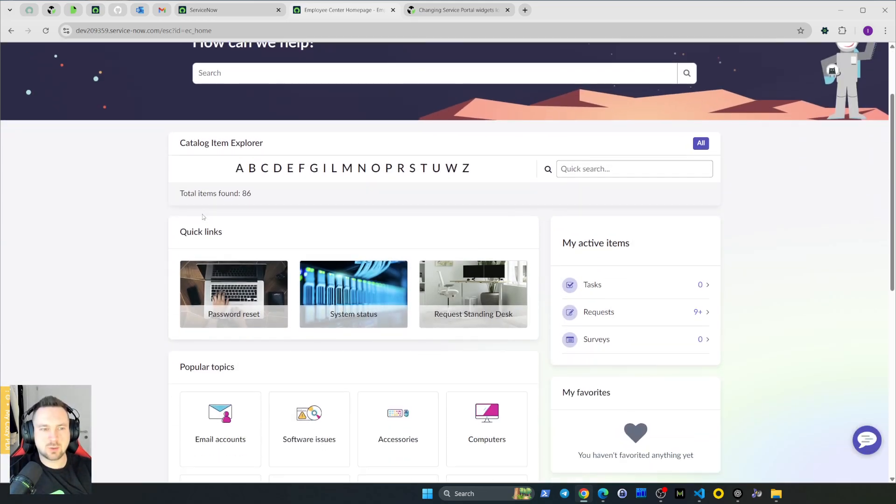
scroll(133, 214, down, 4)
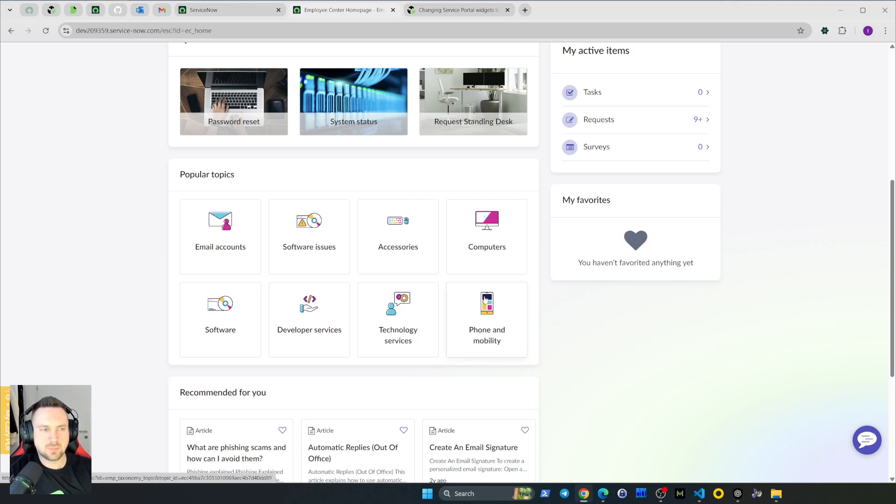
ctrl+right_click(338, 172)
click(369, 201)
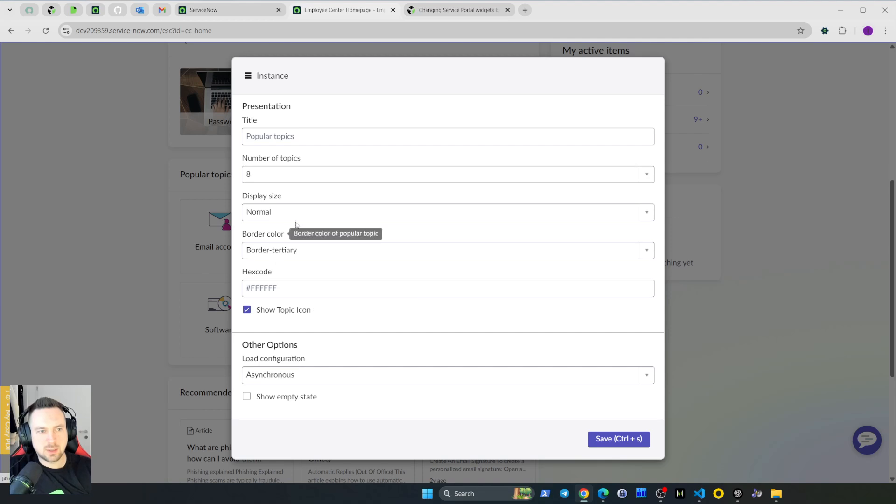
click(324, 177)
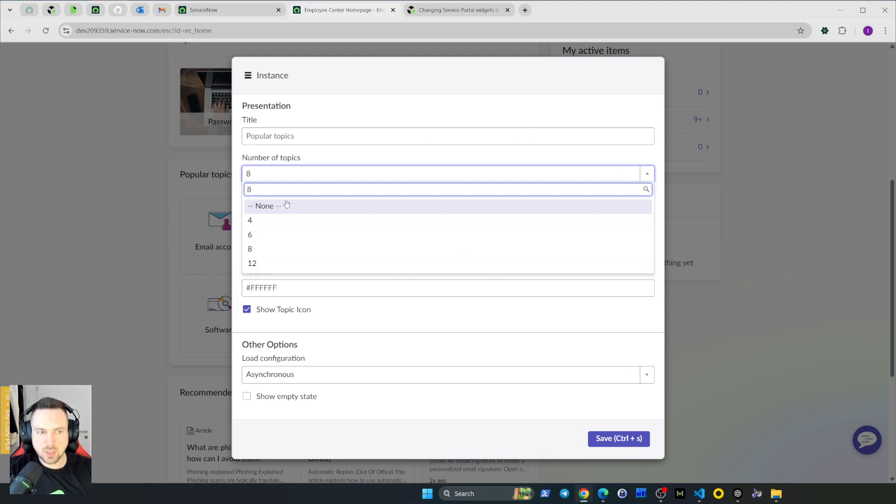
key(BackSpace)
text(24)
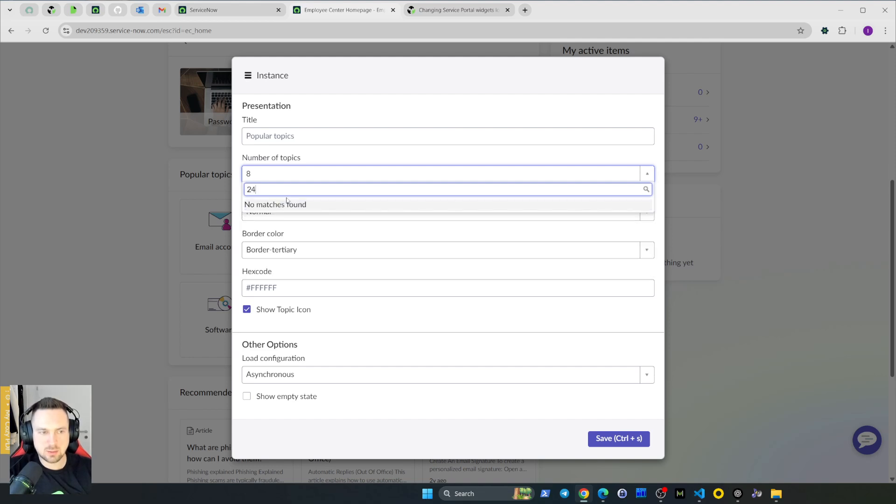
click(425, 106)
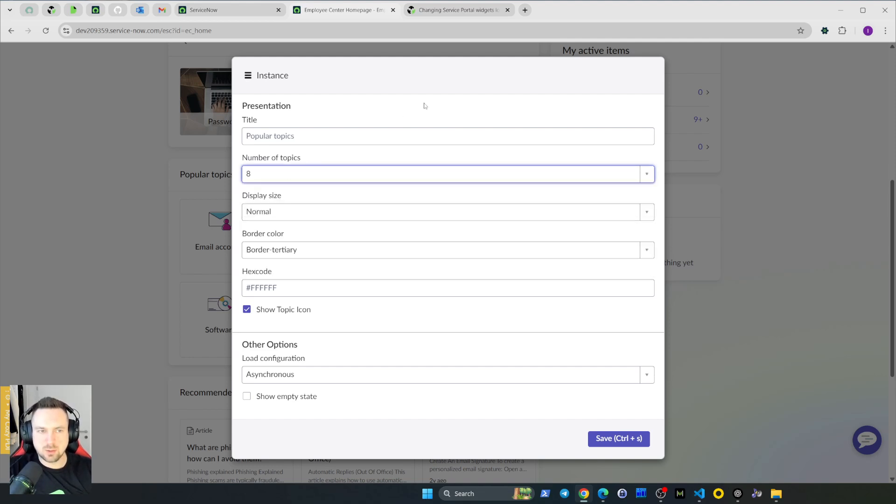
click(730, 305)
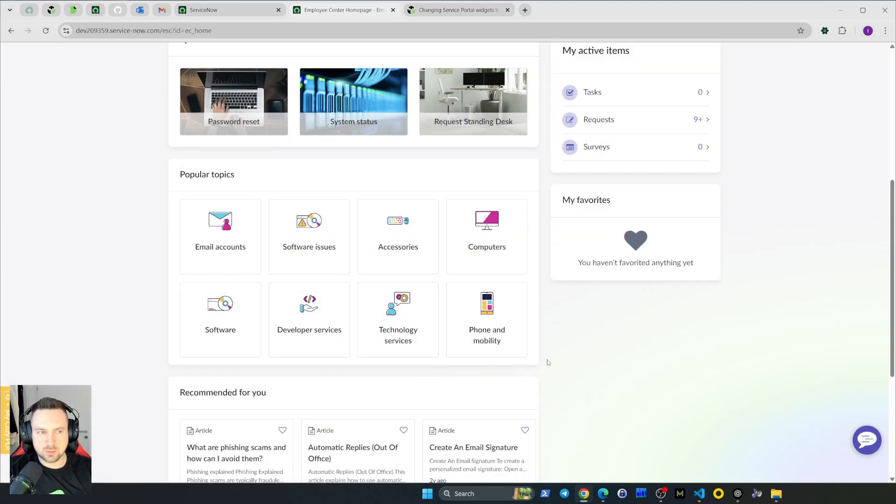
Open the options schema of the Popular topics widget, examine the choices of its Number of topics option, and close it.
scroll(555, 373, up, 1)
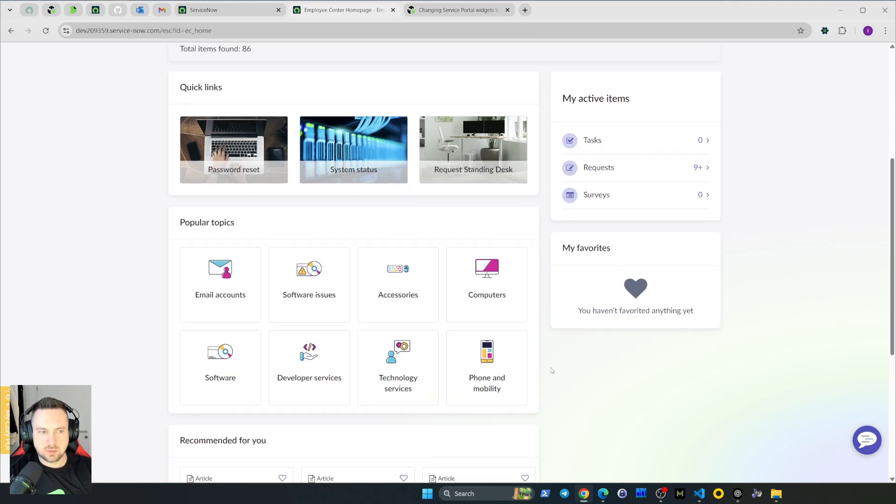
ctrl+right_click(295, 223)
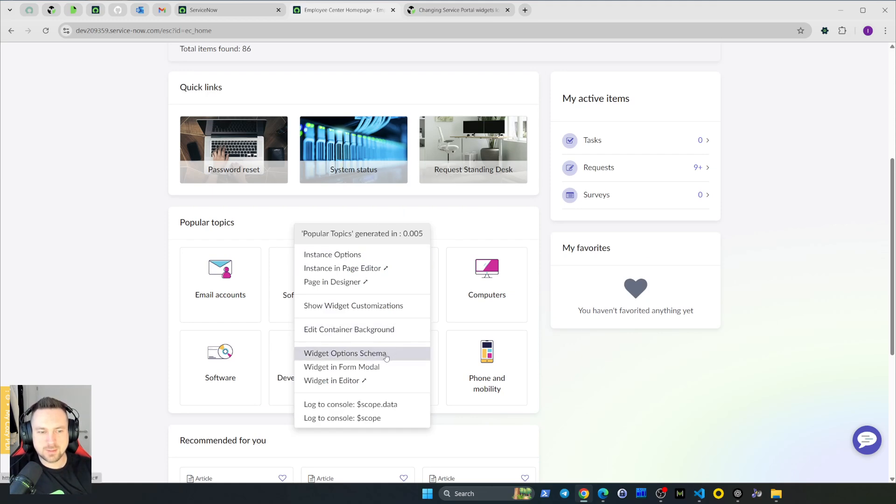
ctrl+right_click(264, 224)
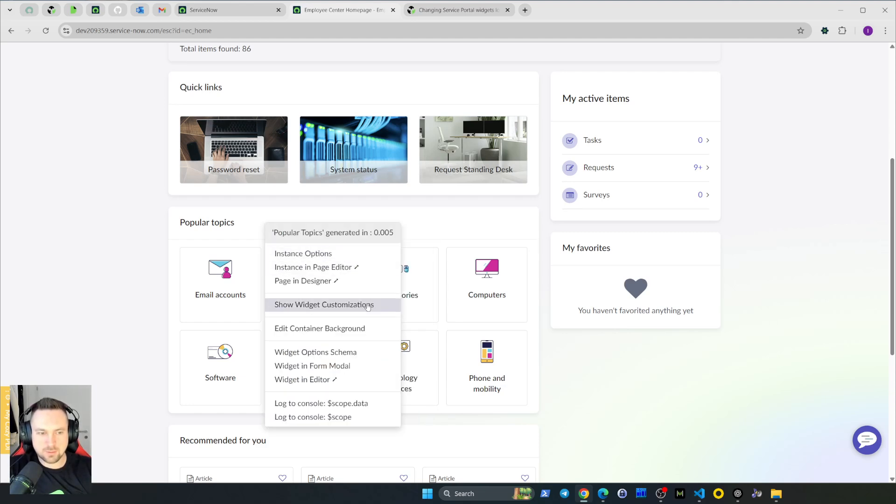
click(364, 357)
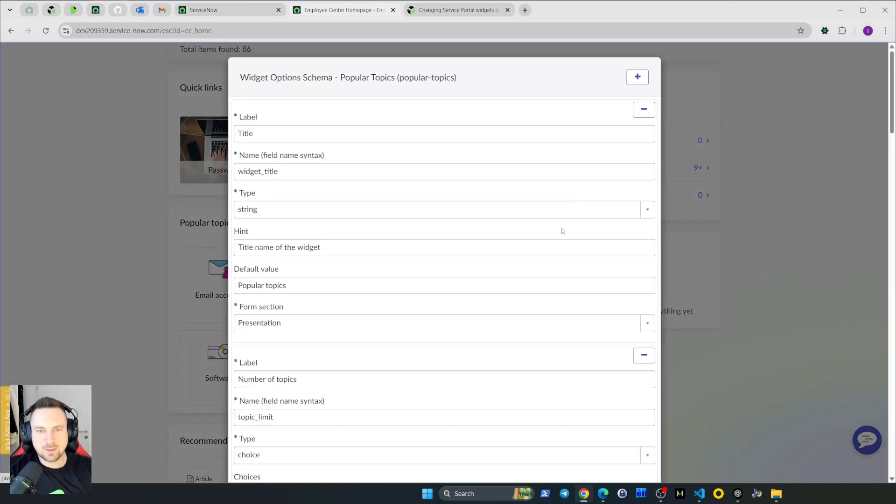
scroll(422, 308, down, 5)
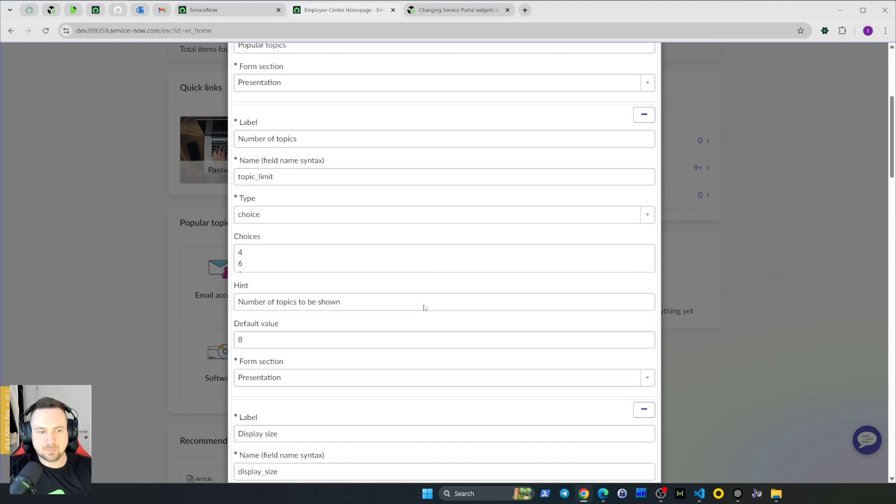
click(287, 255)
scroll(284, 281, down, 1)
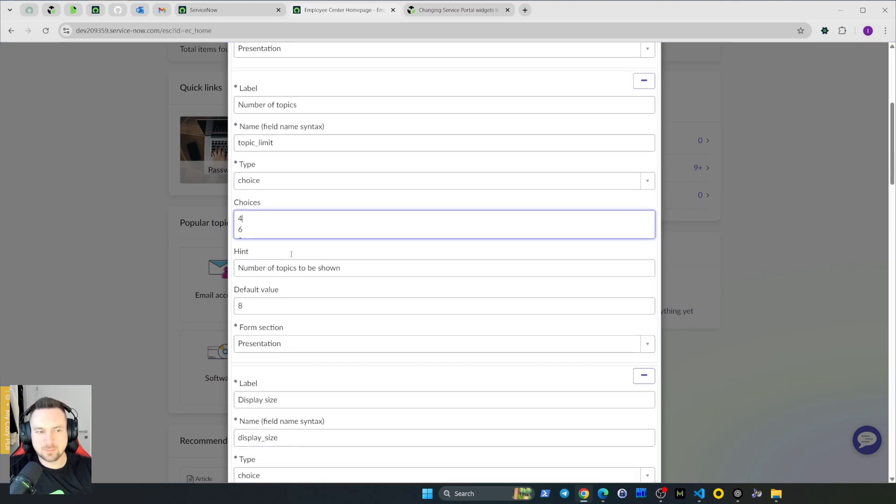
key(Down)
key(Down)
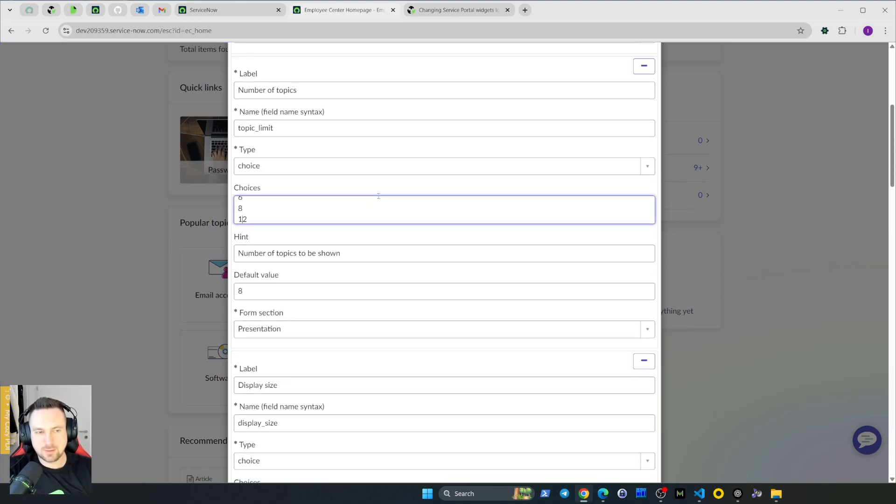
key(ctrl+Home)
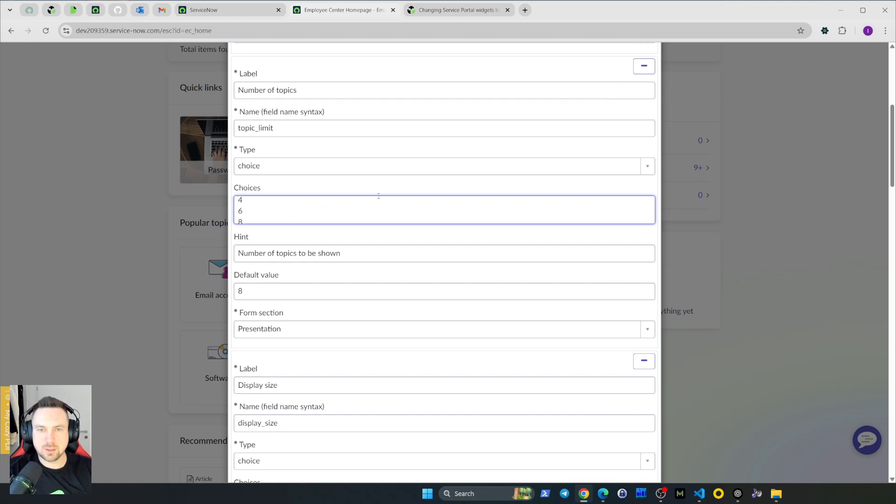
scroll(379, 196, up, 6)
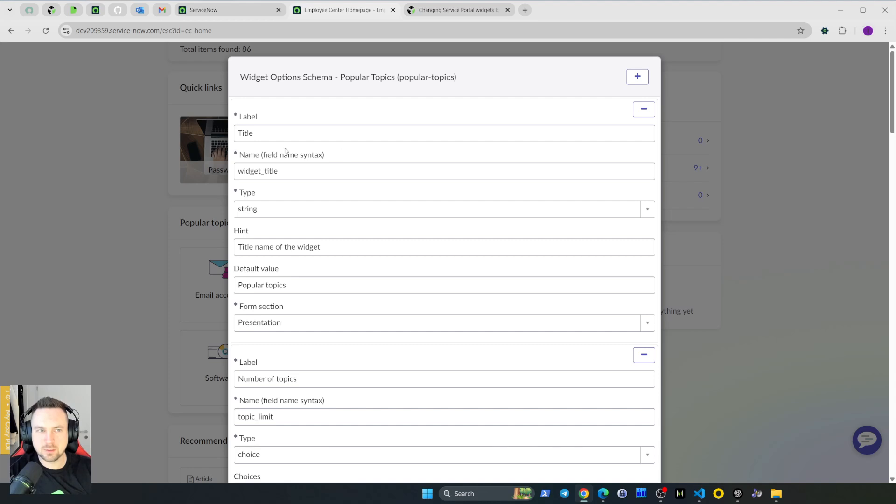
click(122, 204)
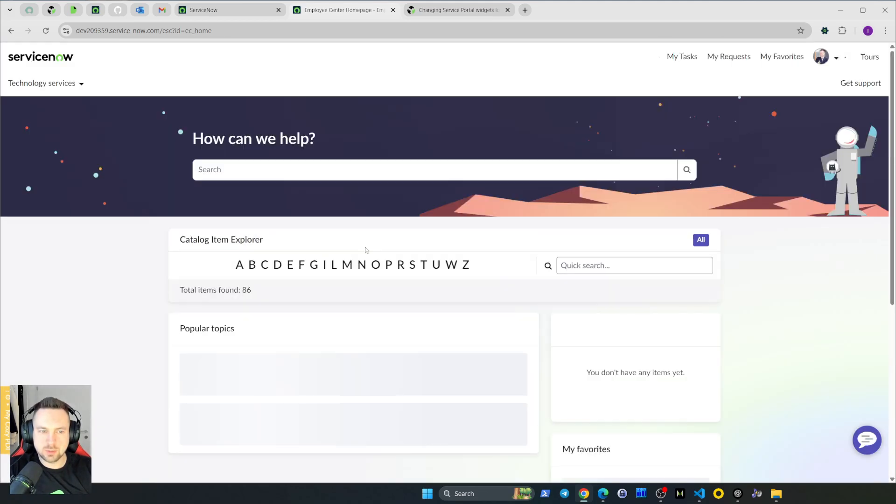
scroll(156, 276, down, 6)
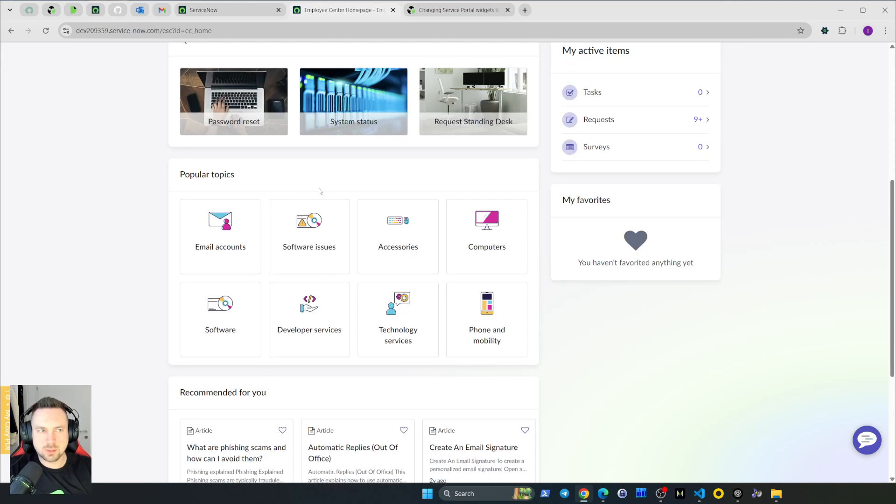
Switch to the ServiceNow platform page, search the navigator for "widget", and open the Service Portal widgets list.
click(213, 11)
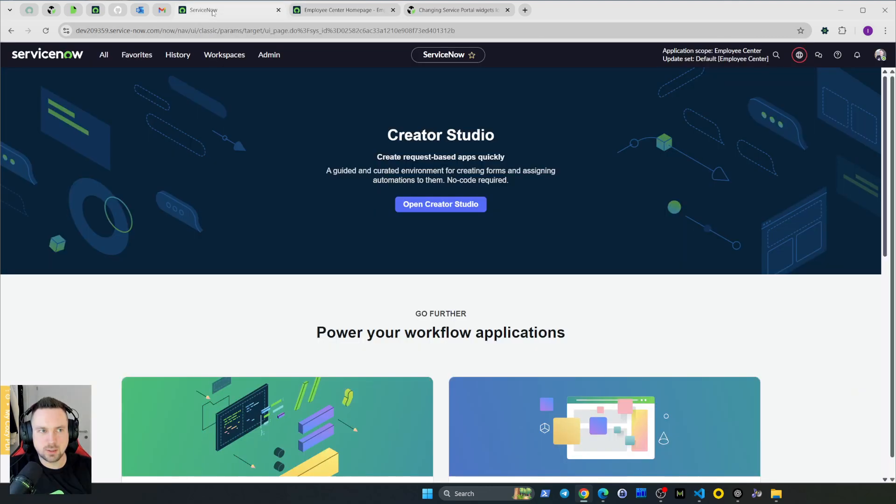
click(103, 55)
text(widget)
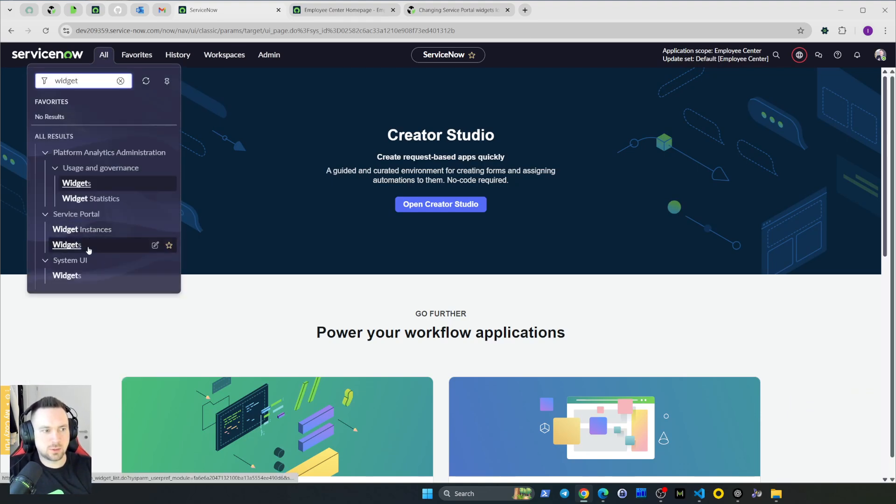
click(87, 247)
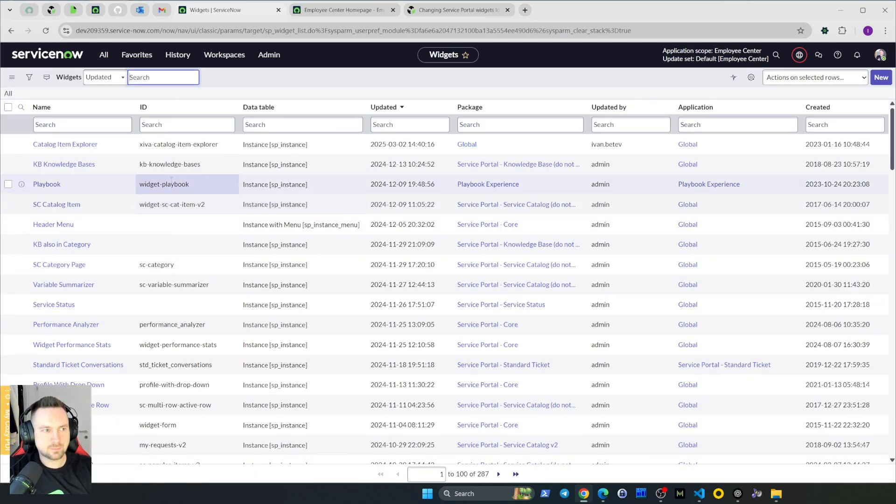
Filter the widgets list by the name Popular Topics and check who last updated the widget.
click(86, 125)
text(Popular)
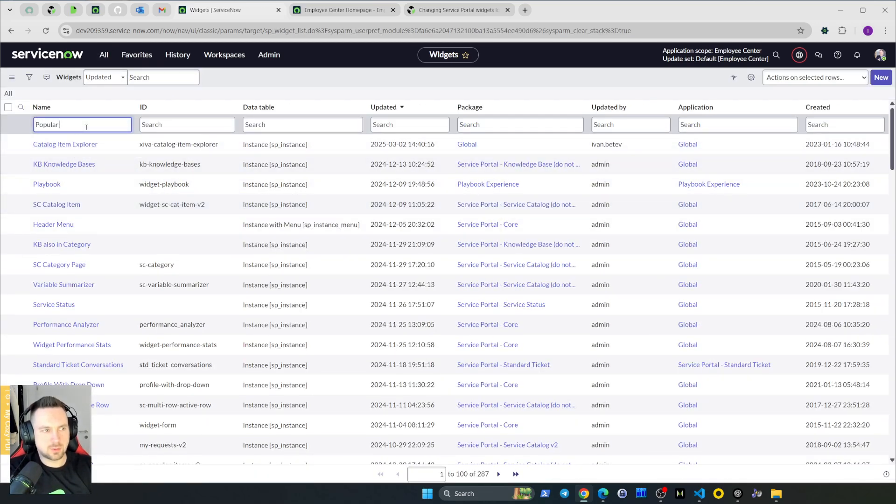
text( Topics)
key(Return)
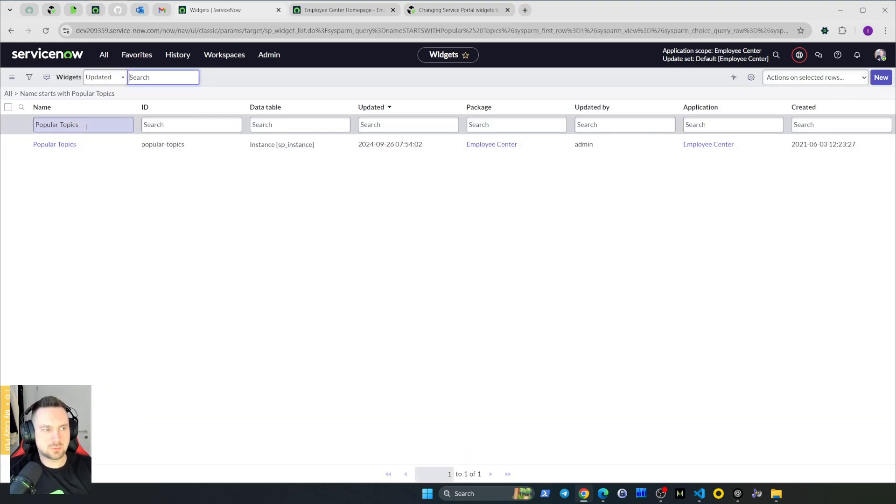
drag(593, 144, 572, 155)
click(575, 166)
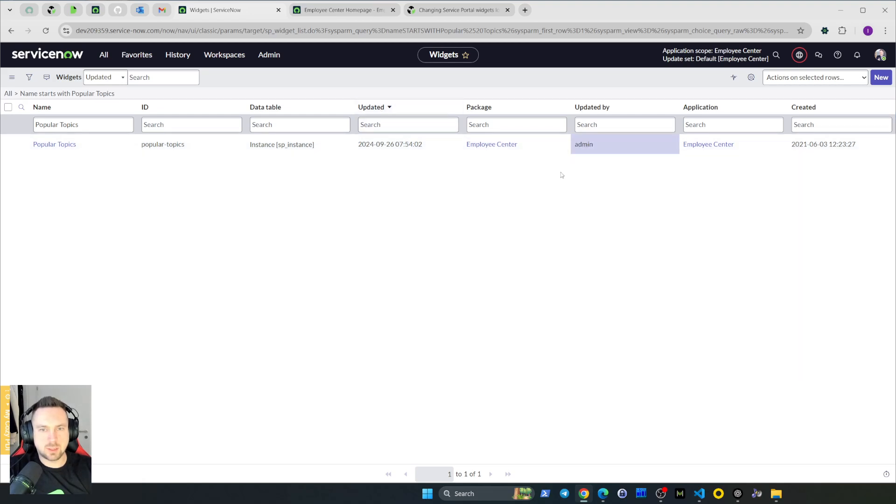
Return to the Employee Center homepage, view the instance options of the Popular topics widget, and close them.
click(344, 14)
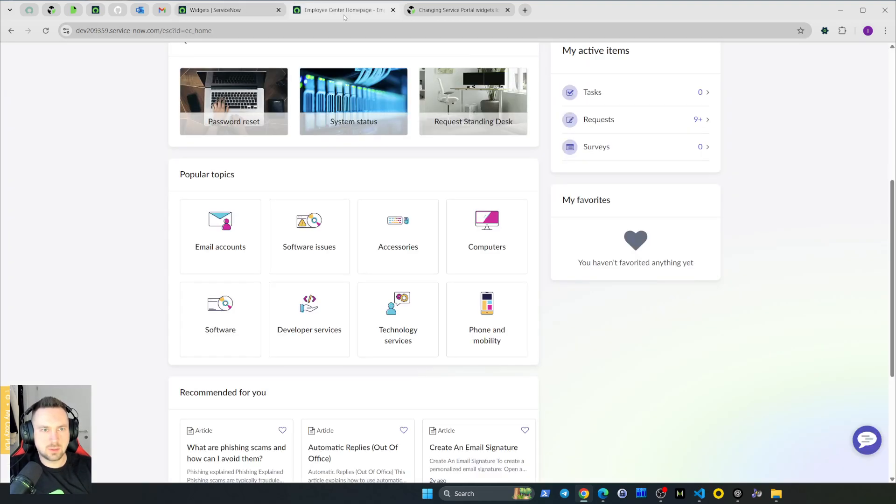
ctrl+right_click(329, 176)
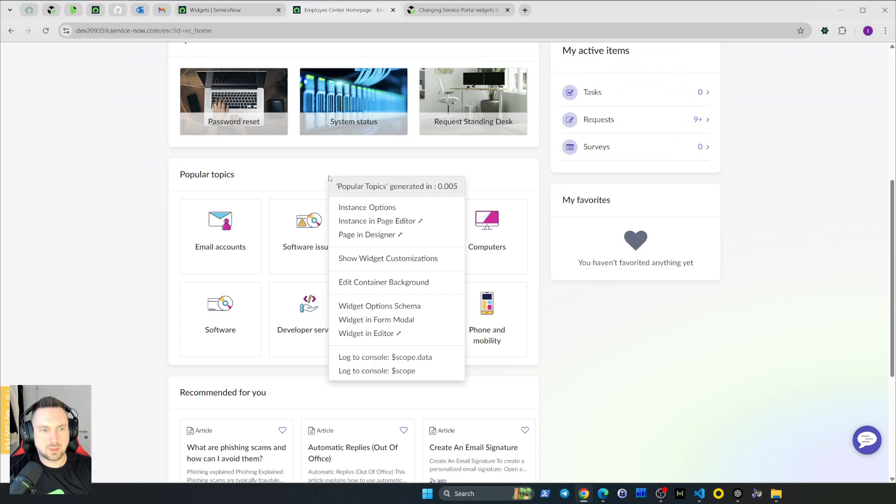
click(373, 211)
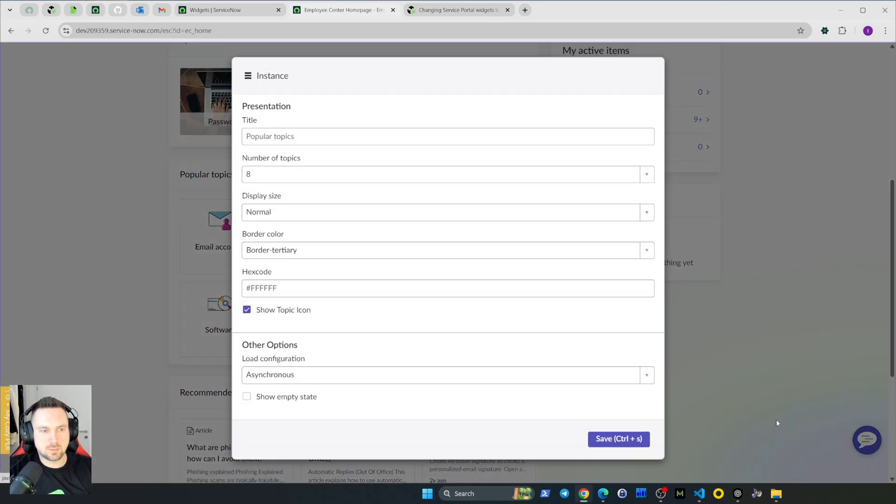
click(757, 401)
Add 3 to the choices of the Number of topics option in the Popular topics widget's options schema and save it.
ctrl+right_click(427, 176)
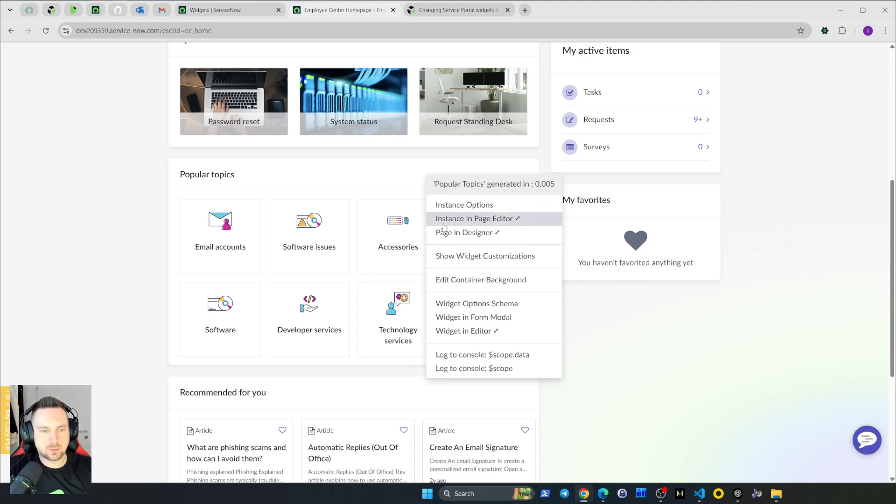
click(477, 309)
scroll(324, 309, down, 3)
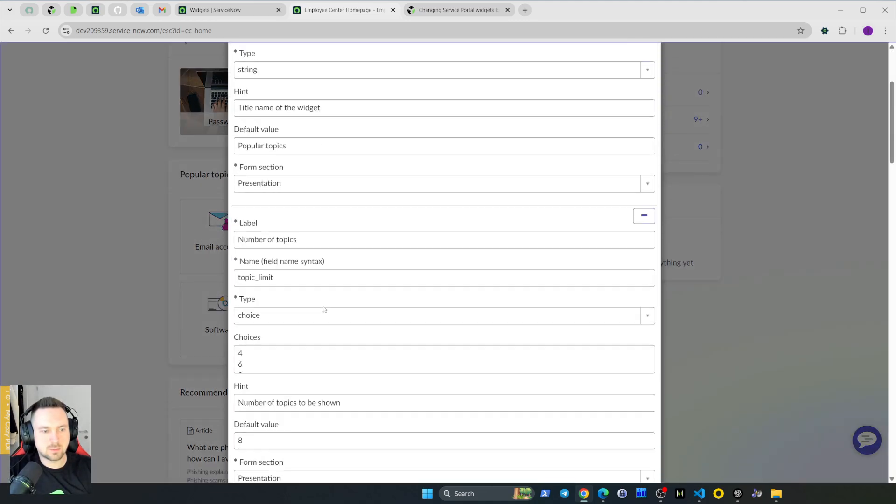
scroll(324, 309, down, 5)
click(271, 109)
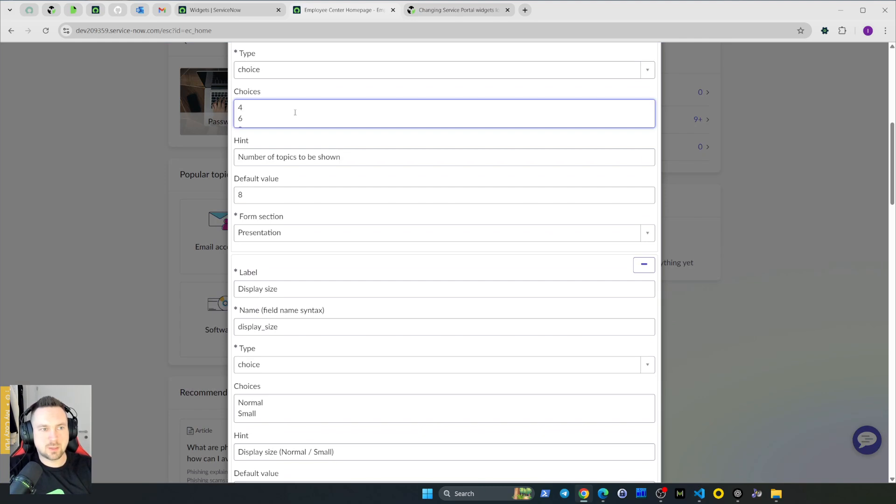
key(Return)
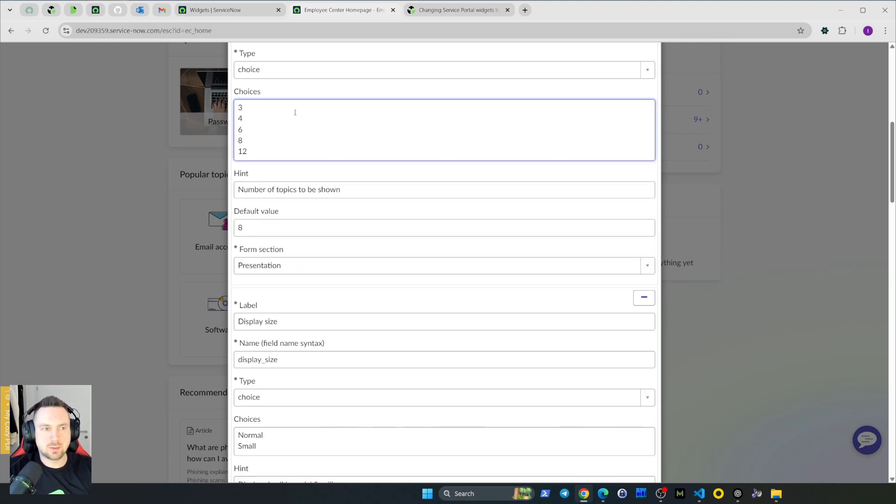
scroll(524, 276, down, 15)
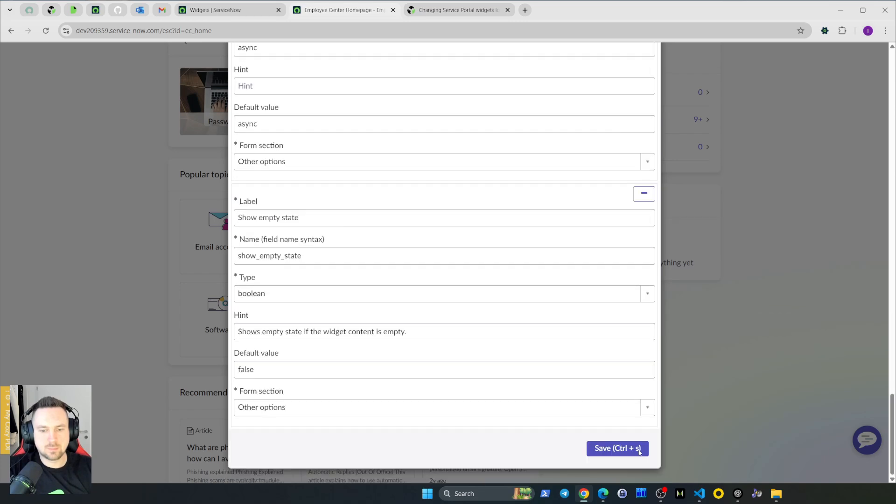
click(640, 452)
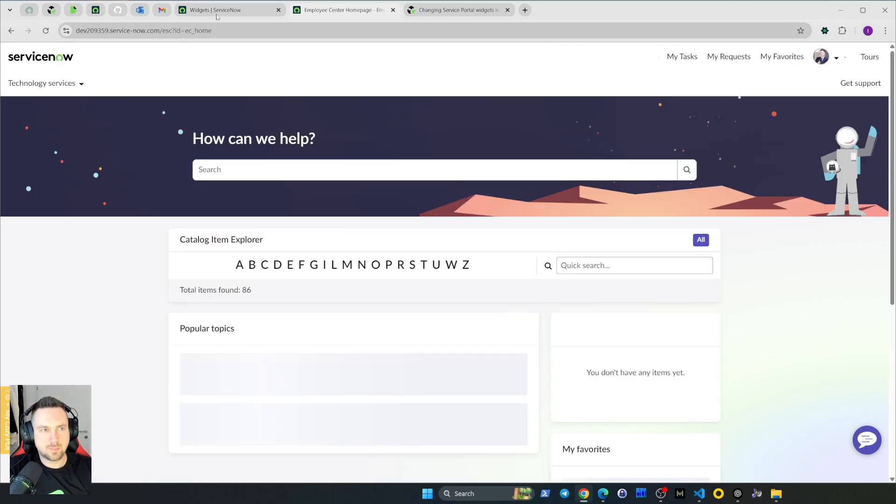
Reload the filtered widgets list and check the Updated by value of the Popular Topics widget again.
click(211, 10)
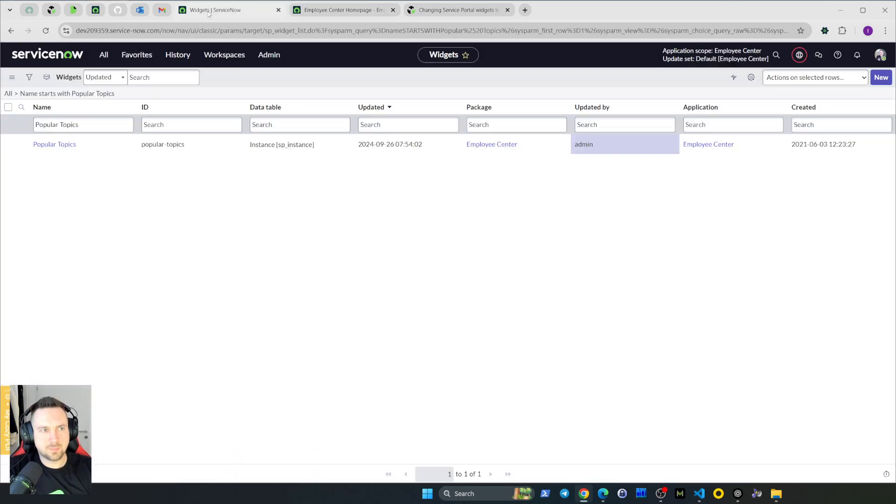
click(45, 30)
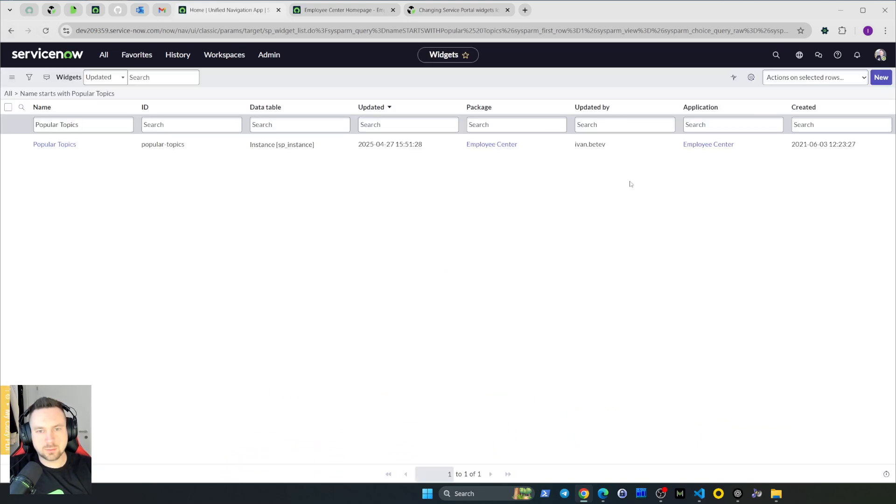
double_click(609, 146)
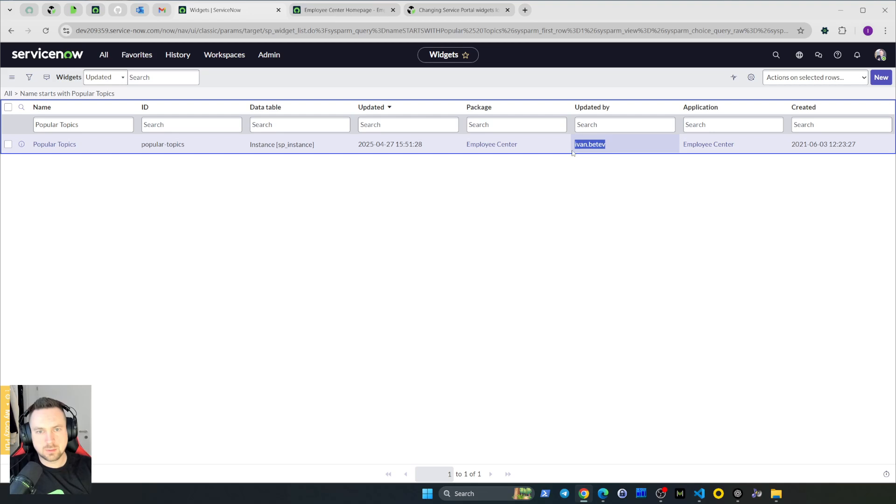
Open the Popular Topics widget record, view its current update version, and return to the record.
click(47, 147)
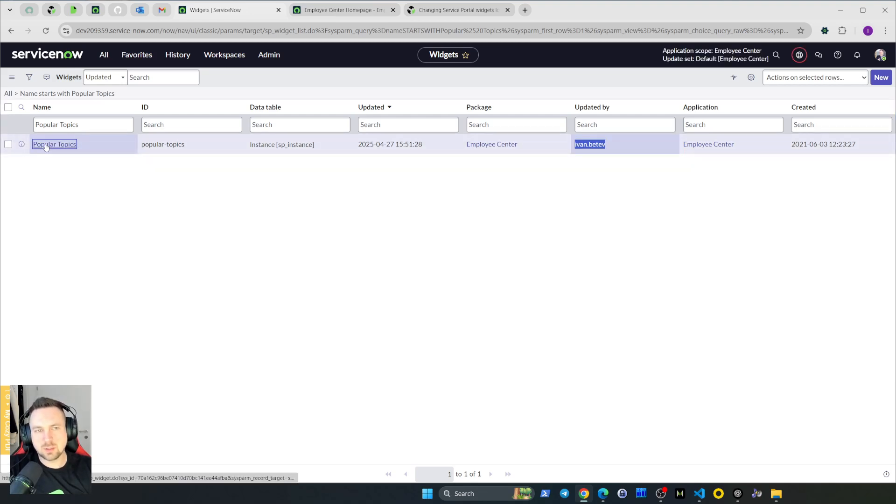
scroll(81, 240, down, 20)
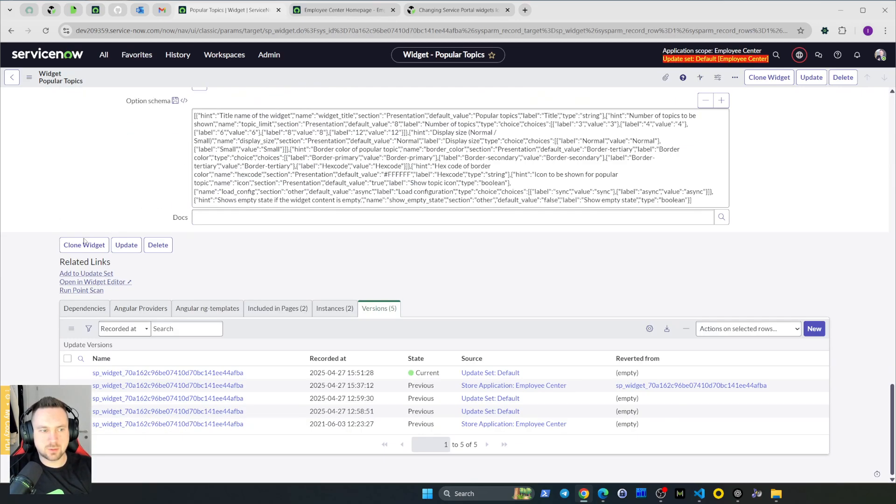
click(175, 373)
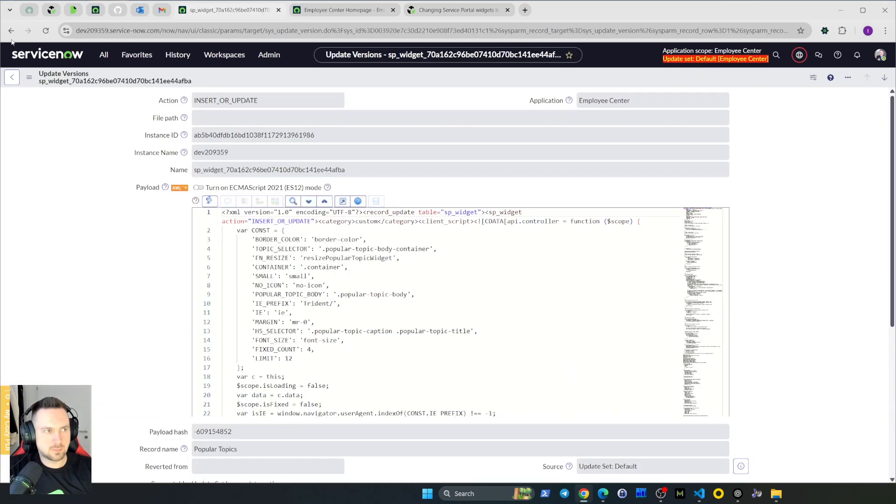
click(11, 31)
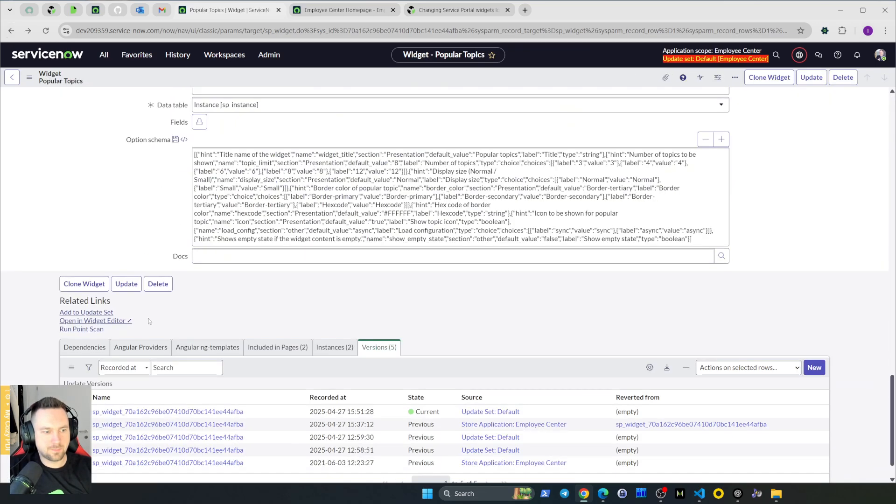
Revert the Popular Topics widget to its 2021-06-03 Store Application: Employee Center version and return to the platform home page.
scroll(149, 321, down, 1)
click(157, 425)
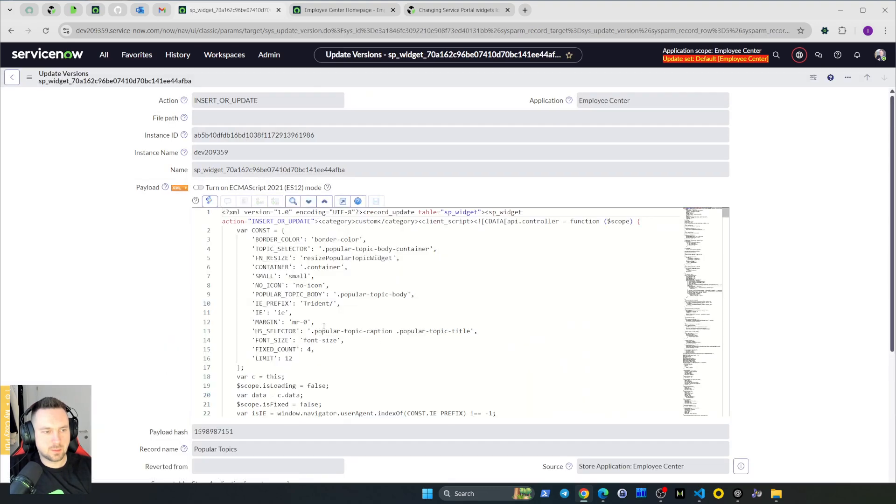
scroll(324, 326, down, 5)
click(93, 288)
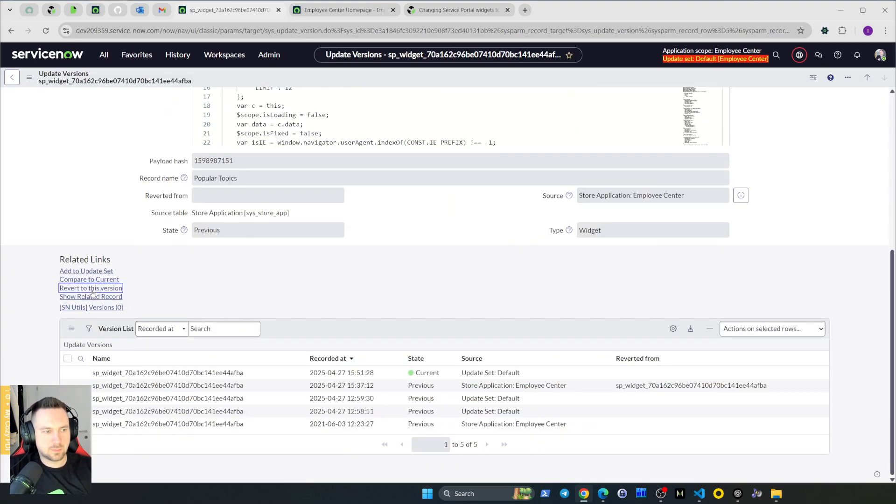
click(474, 132)
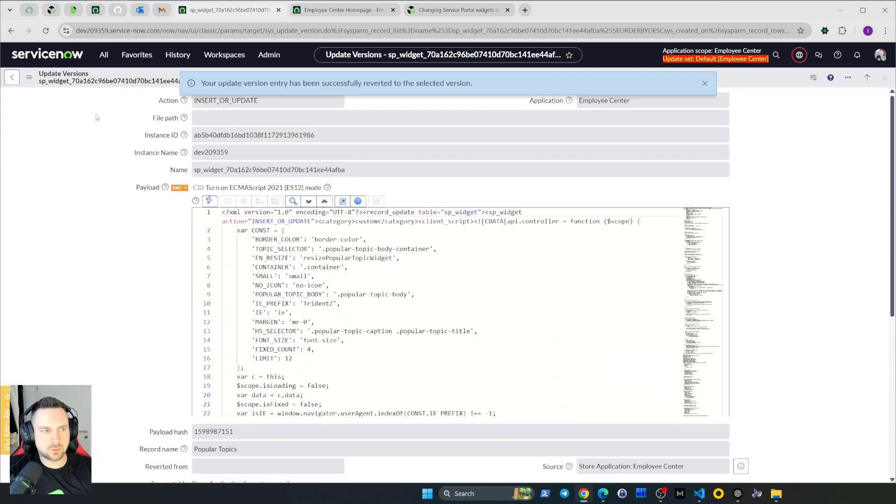
click(57, 55)
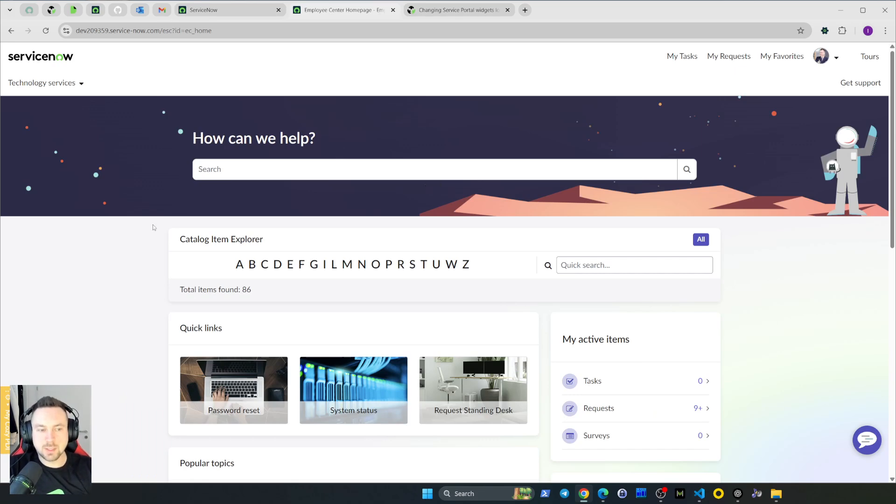
Open the Popular topics widget's instance from the Employee Center homepage in the page editor.
scroll(152, 225, down, 4)
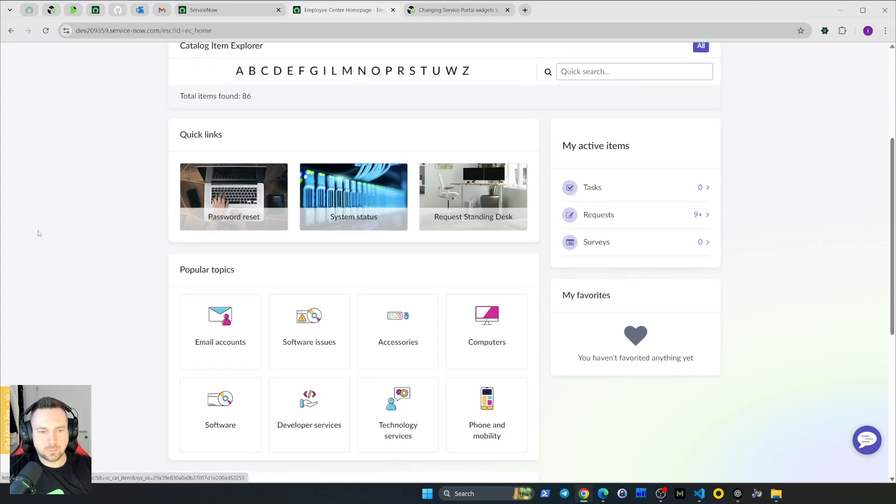
scroll(97, 218, down, 2)
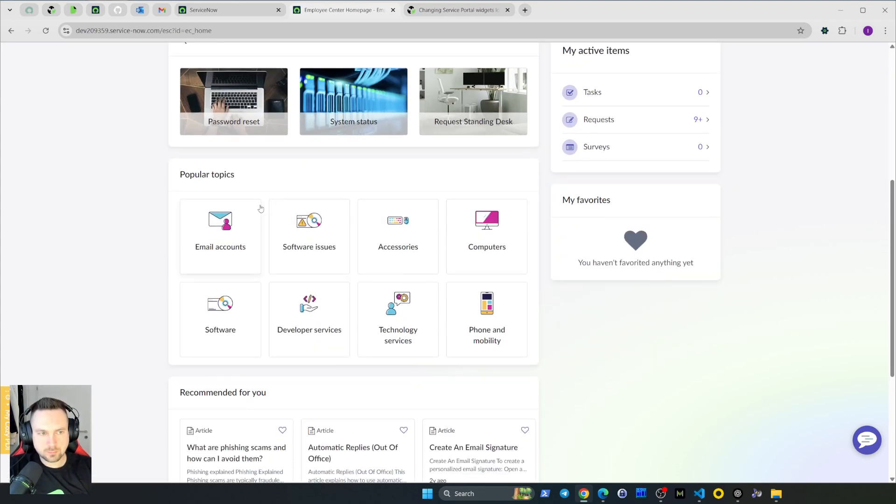
ctrl+right_click(296, 176)
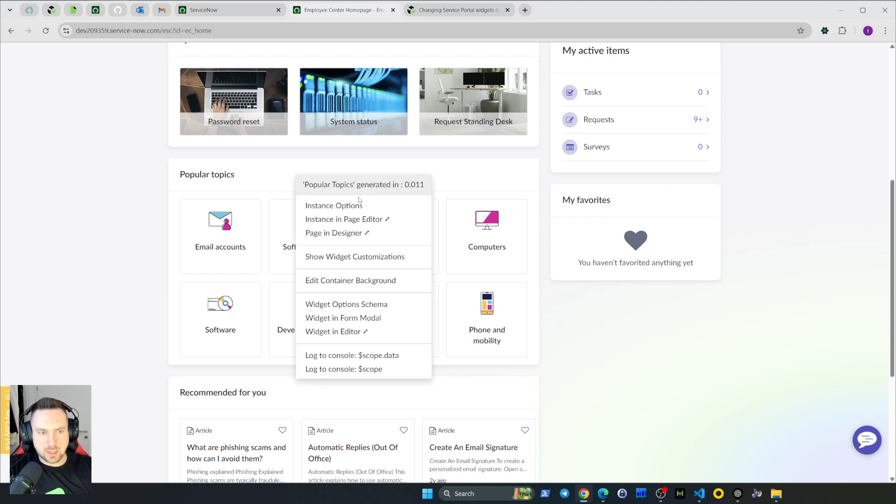
click(404, 222)
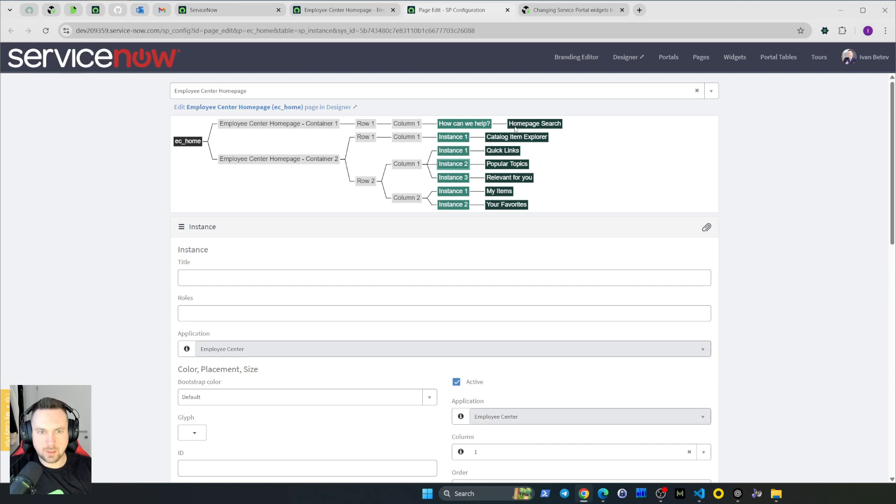
Compare the Popular Topics widget record with its Instance 2 record in the page tree, and review the instance's fields down to CSS.
click(455, 169)
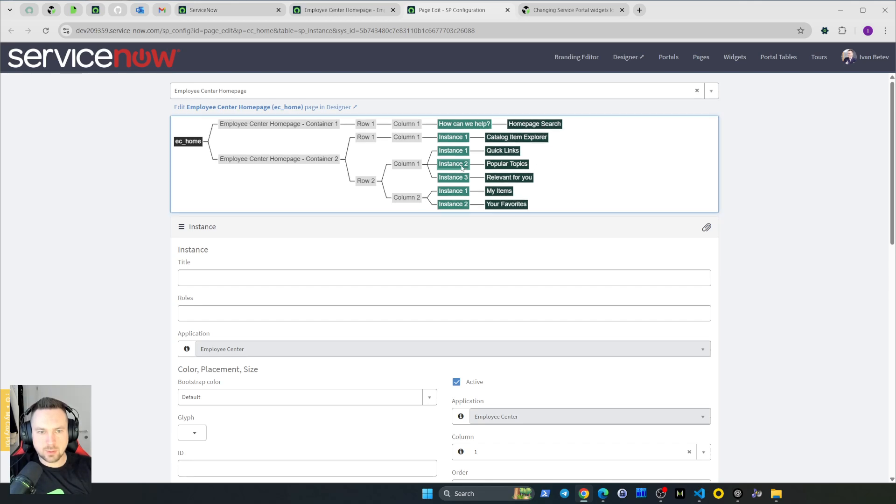
click(510, 168)
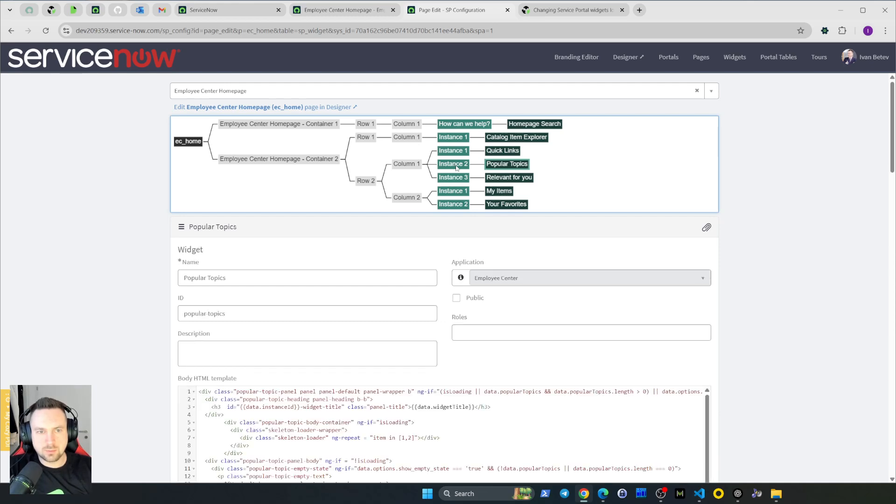
click(456, 167)
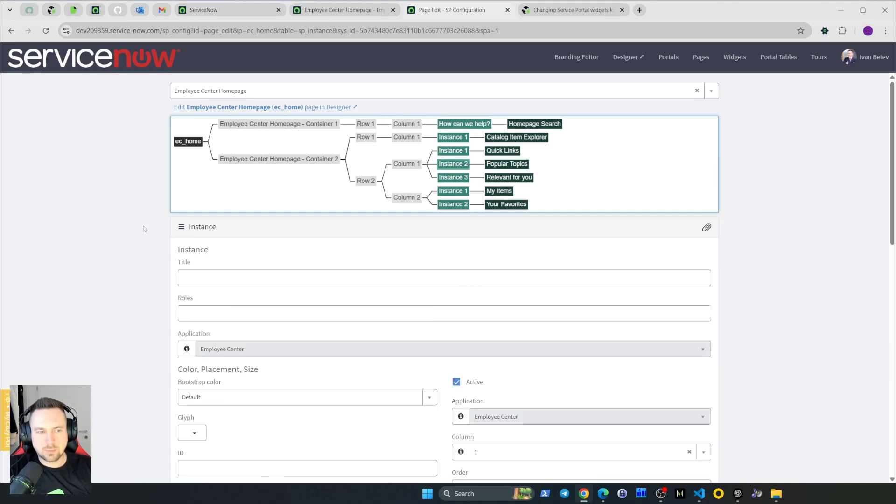
scroll(120, 232, down, 1)
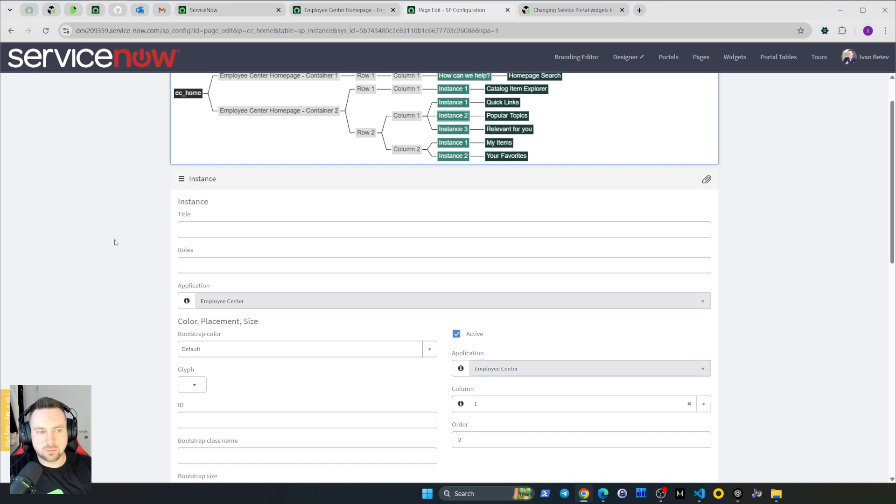
scroll(81, 254, down, 2)
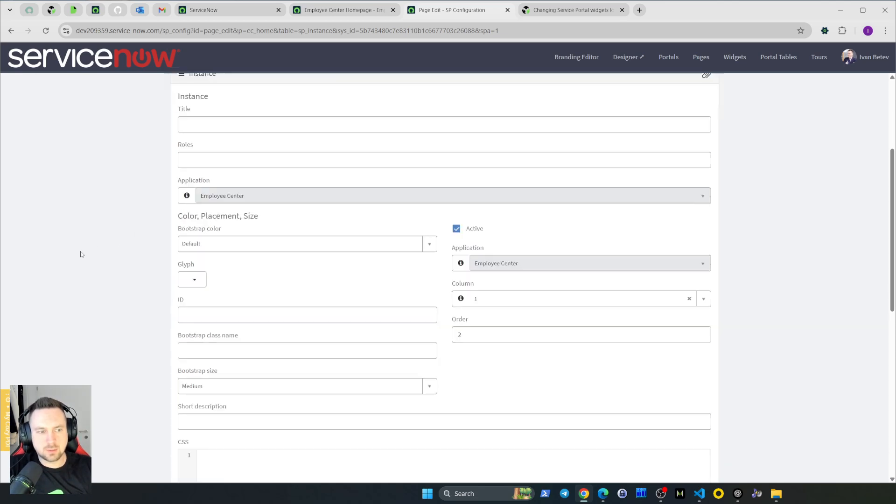
Review the instance's widget reference and its additional options in JSON format, leaving the selected widget as Popular Topics.
scroll(81, 254, down, 8)
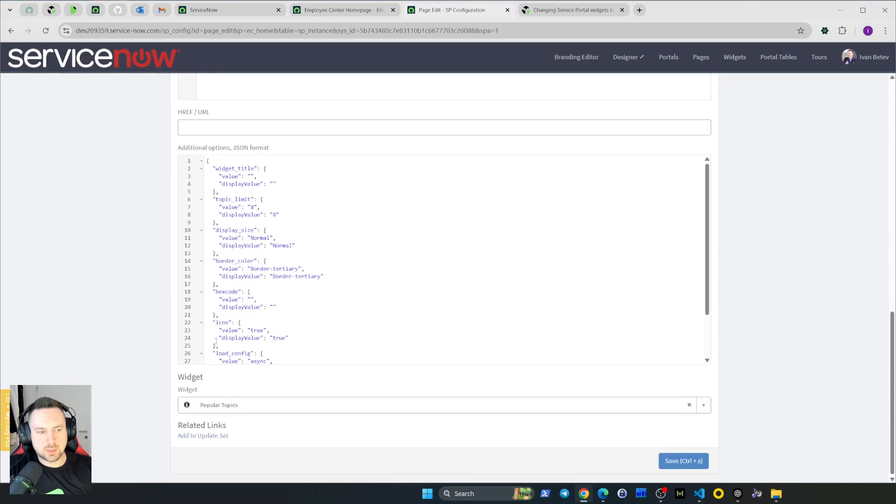
click(229, 406)
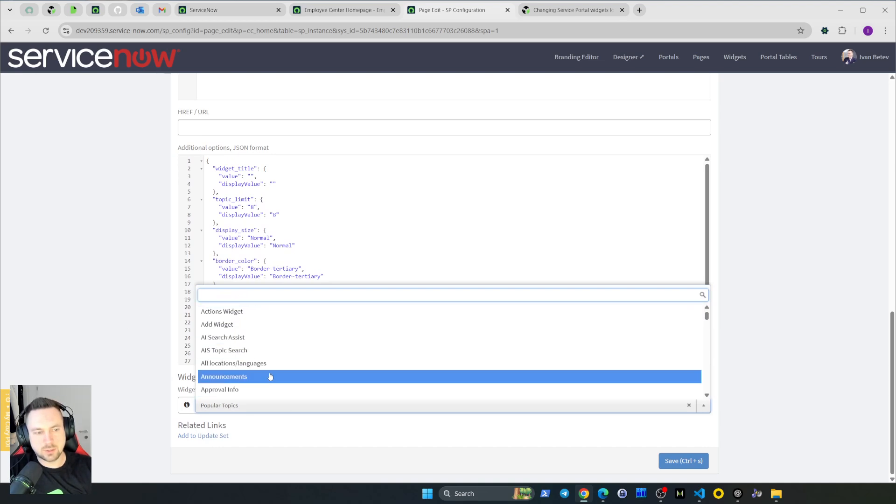
click(138, 386)
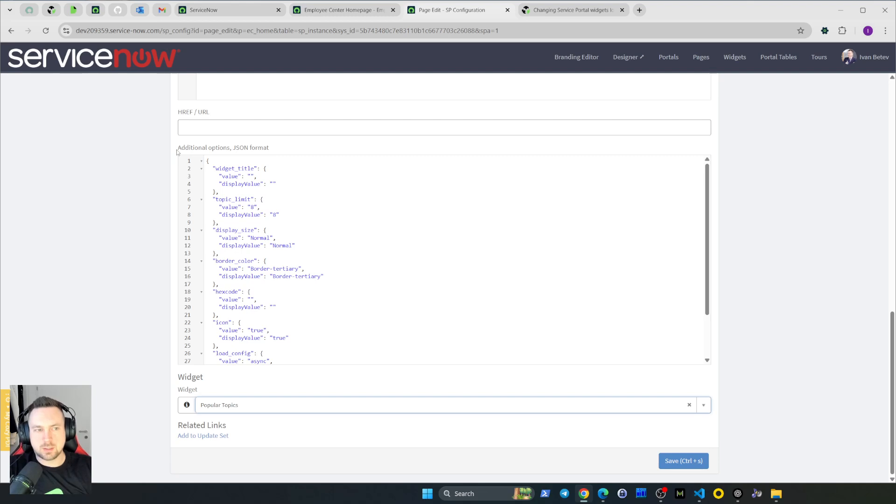
drag(178, 152, 272, 152)
click(279, 152)
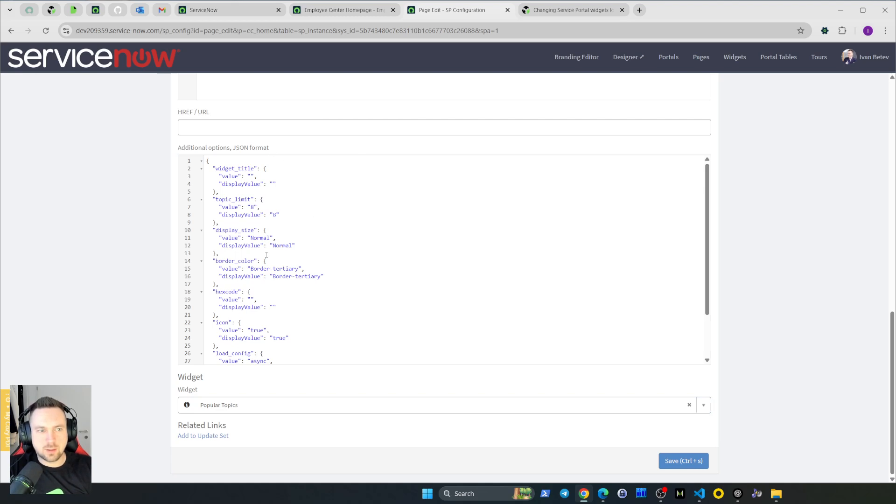
Open the Popular topics instance options on the Employee Center homepage to compare them with the JSON options.
click(332, 11)
ctrl+right_click(327, 176)
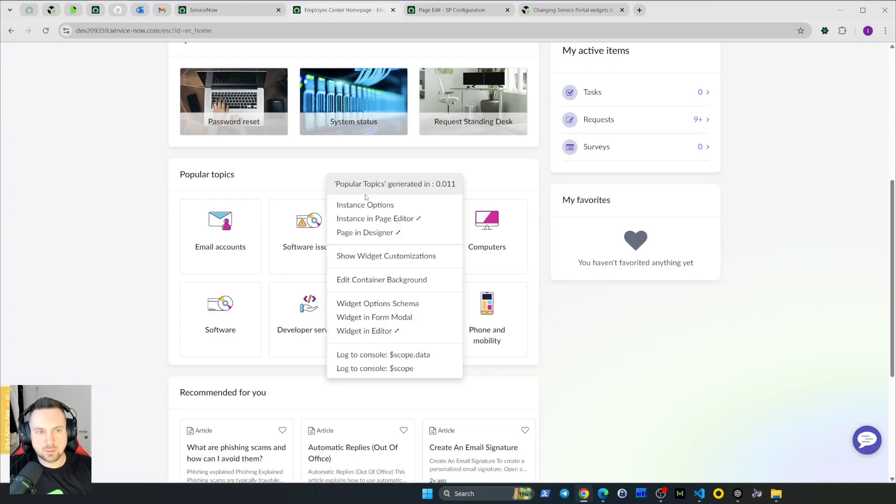
click(376, 205)
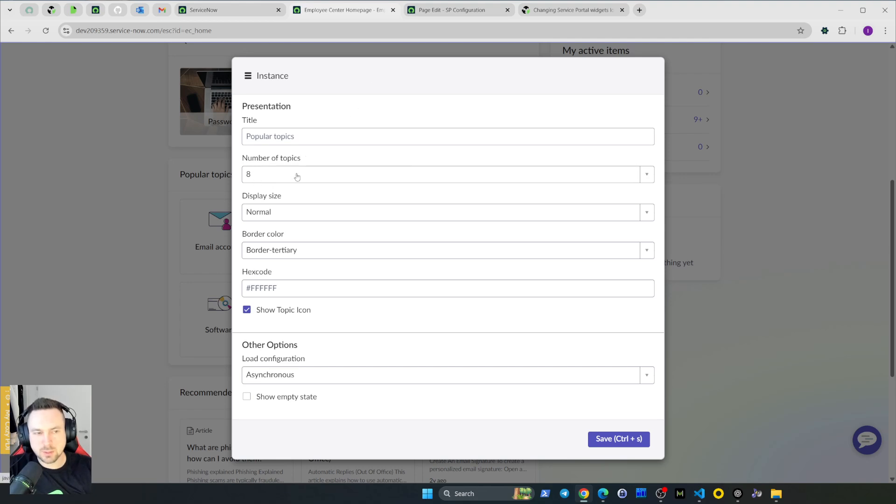
In the instance's JSON options, set topic_limit's value and displayValue to 3 and save the record.
click(436, 10)
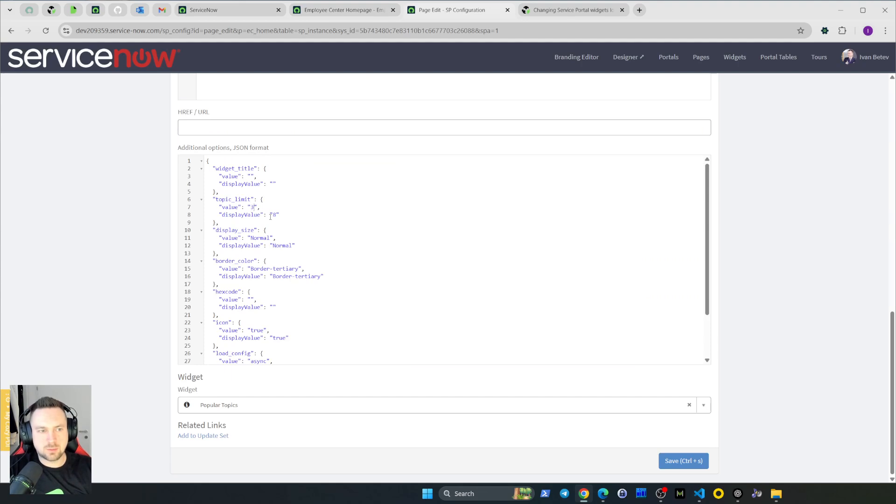
double_click(275, 215)
text(3)
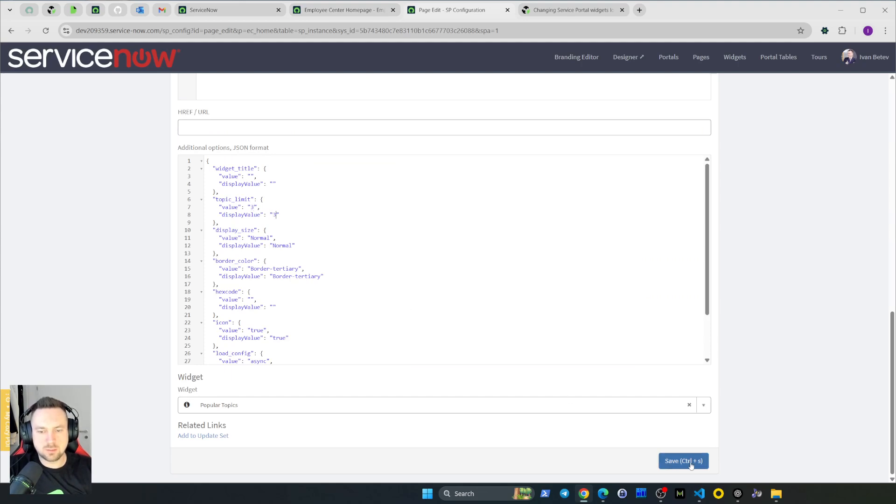
scroll(684, 435, up, 2)
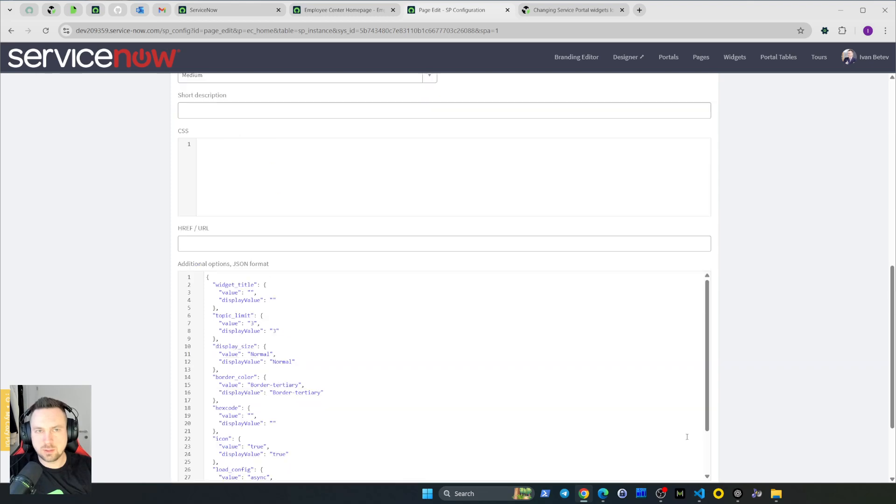
Reload the Employee Center homepage and check how many topics the Popular topics widget shows.
click(348, 10)
click(77, 152)
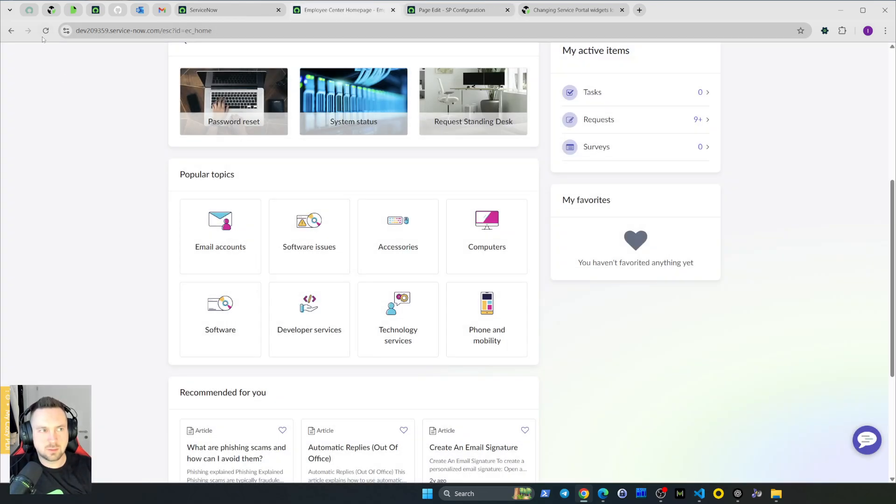
key(F5)
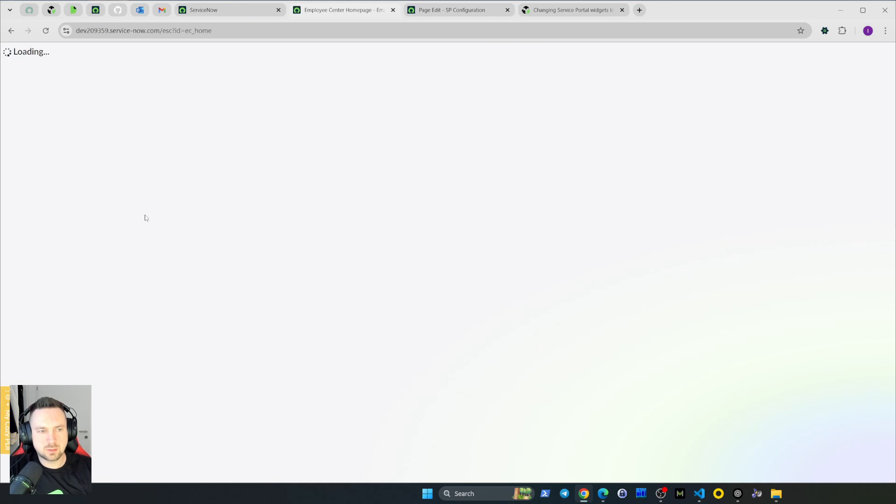
scroll(144, 218, down, 5)
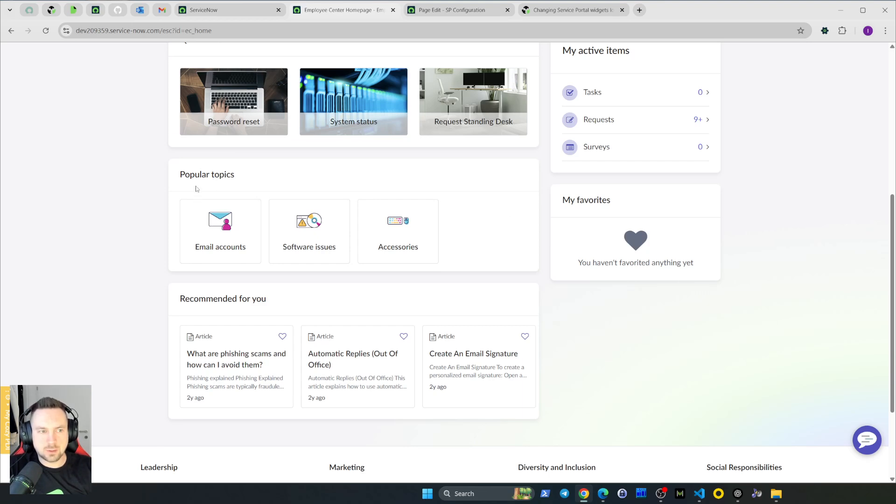
Find the Popular Topics record in the Service Portal widgets list, check its update details, and close the list.
click(215, 10)
click(109, 60)
text(widget)
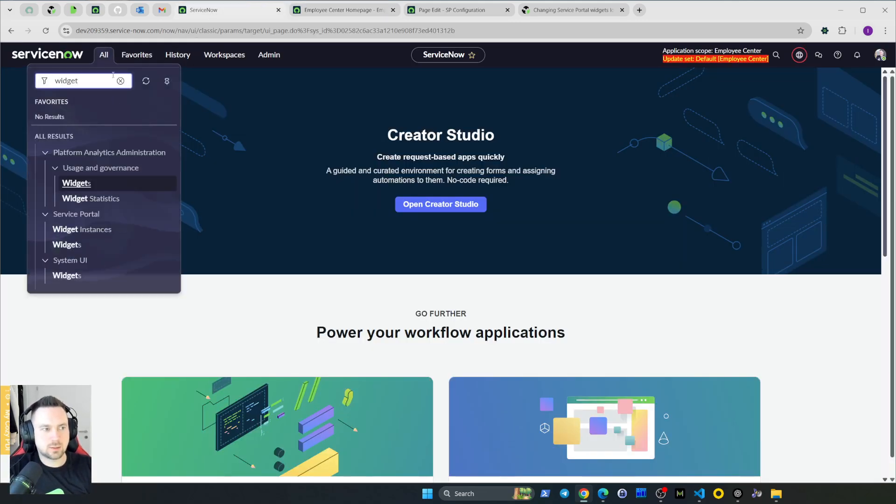
middle_click(82, 248)
click(336, 10)
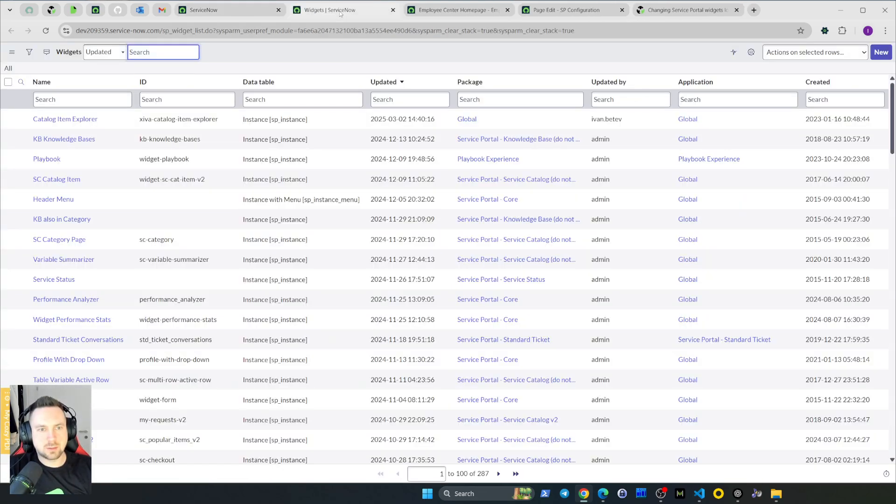
click(89, 102)
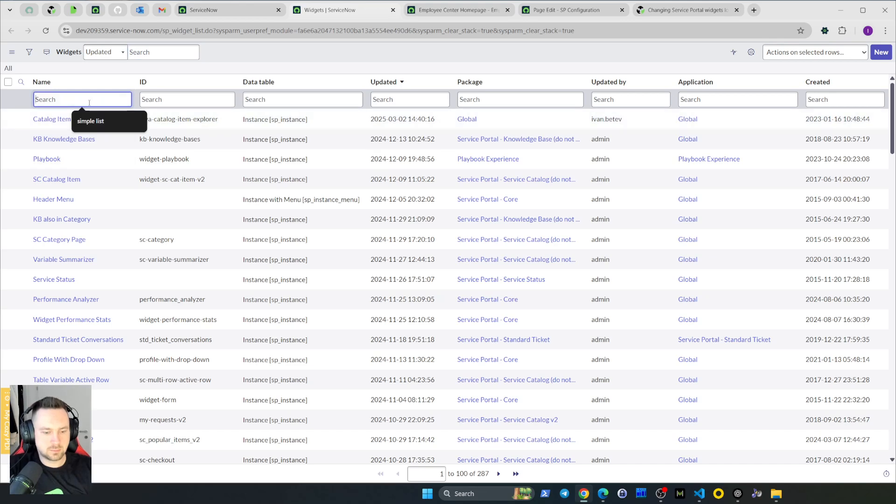
text(popular)
key(Return)
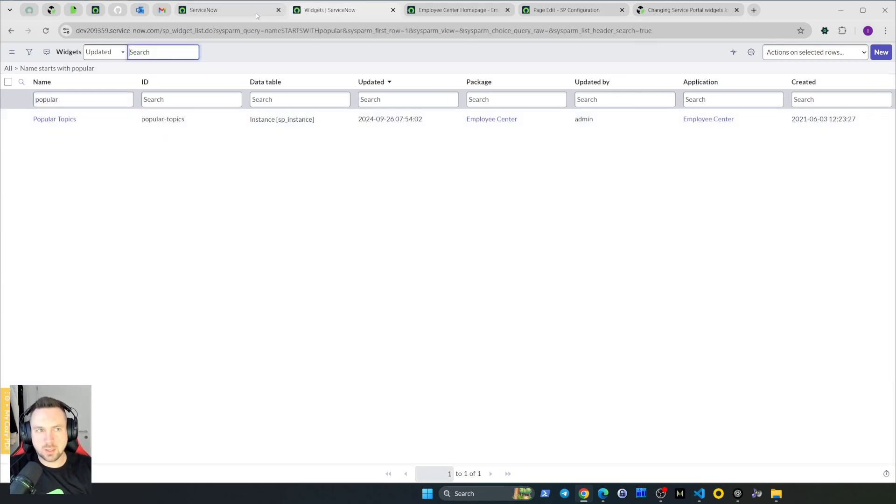
middle_click(313, 11)
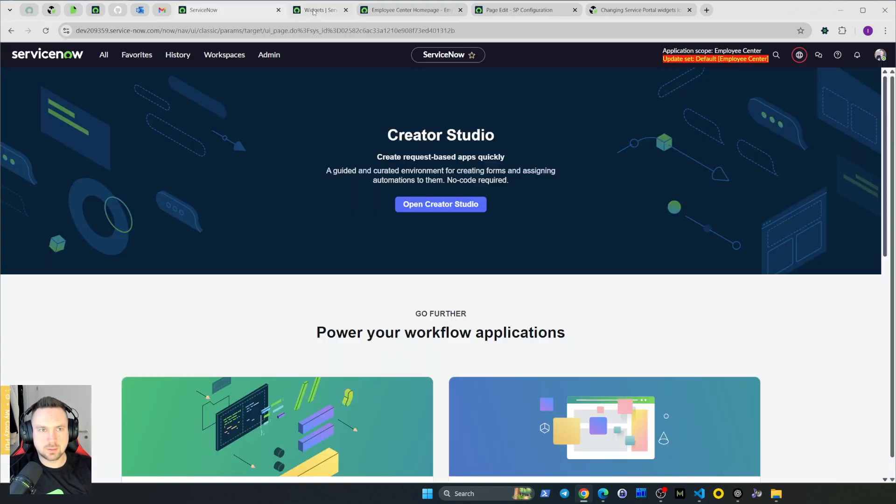
Review the remaining JSON options of the Popular Topics instance in the page editor, and close the editor.
click(356, 13)
click(422, 14)
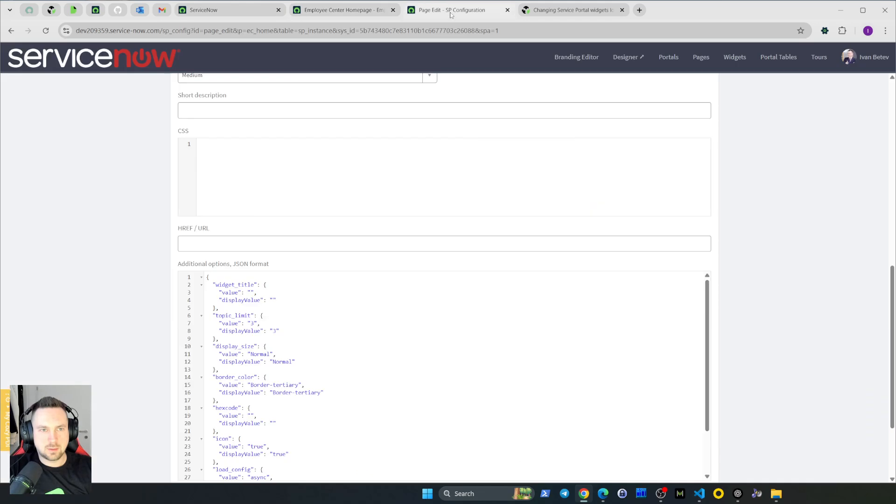
scroll(102, 276, down, 2)
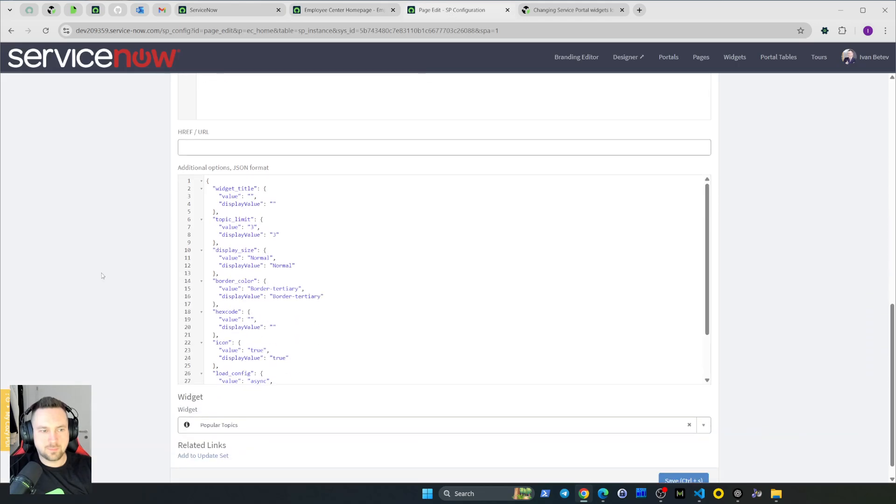
scroll(374, 308, down, 2)
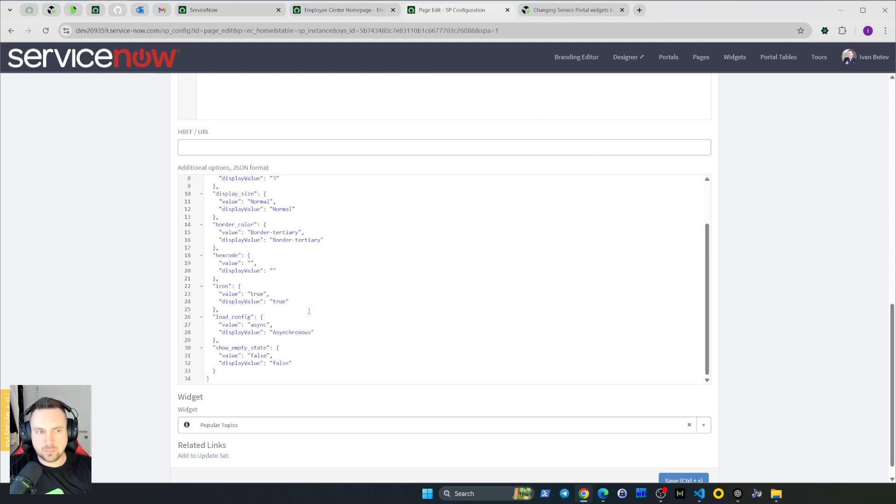
middle_click(434, 15)
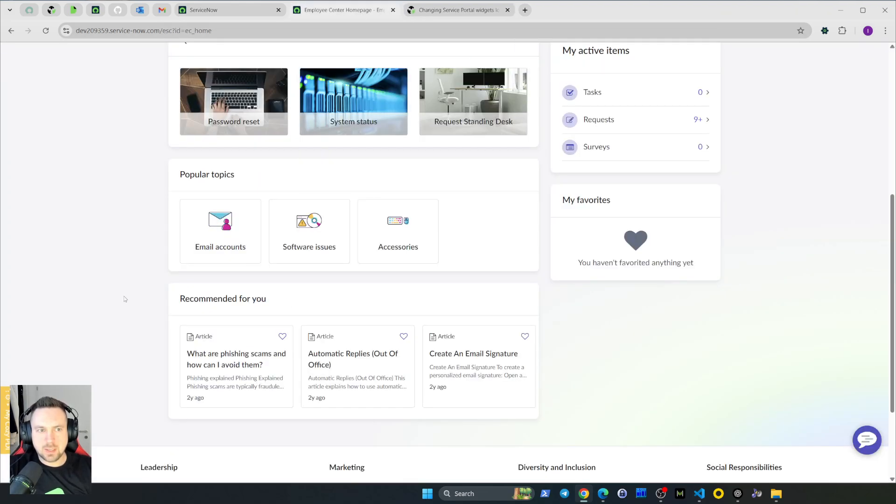
Open the homepage's "How can we help?" Homepage Search widget in the widget editor, and look back at the search bar.
scroll(124, 299, up, 6)
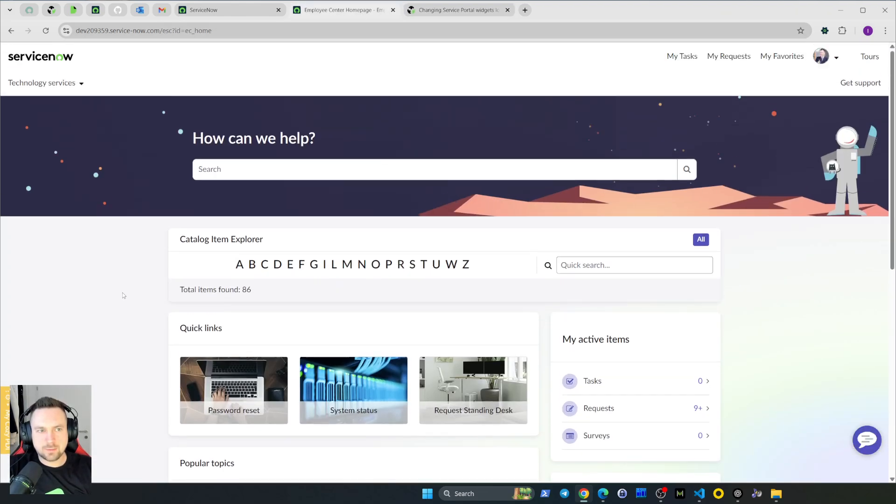
ctrl+right_click(288, 140)
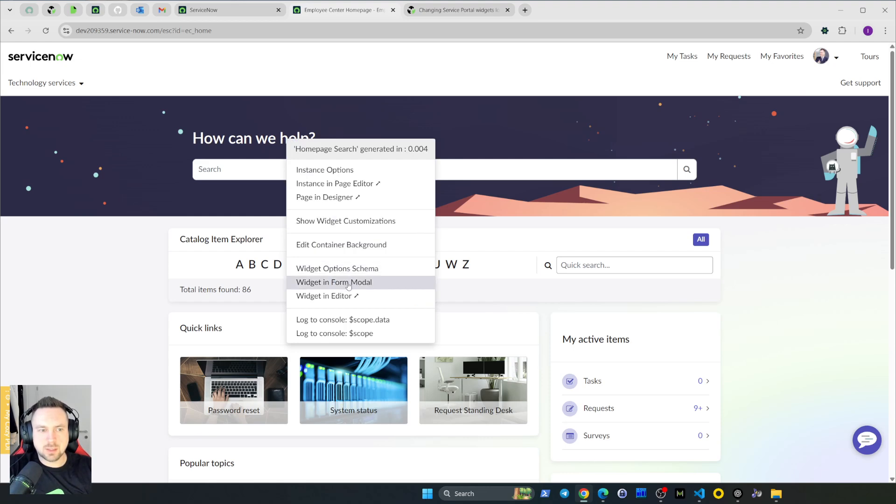
click(376, 297)
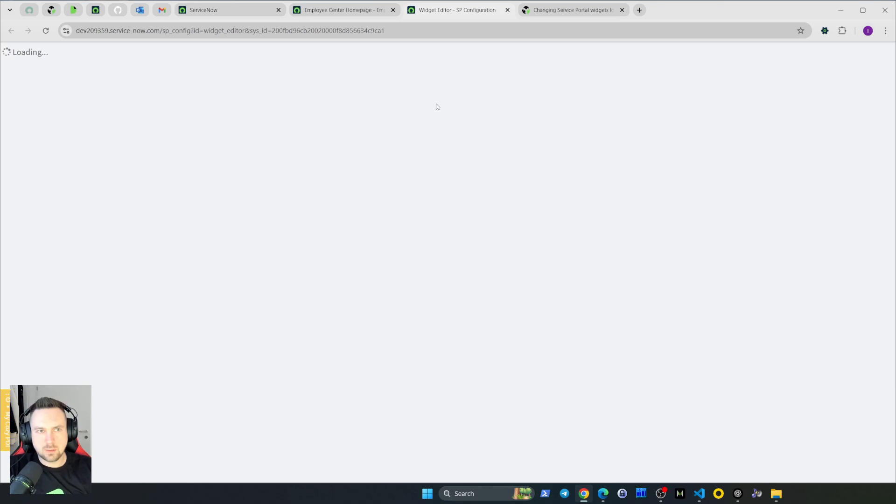
click(348, 10)
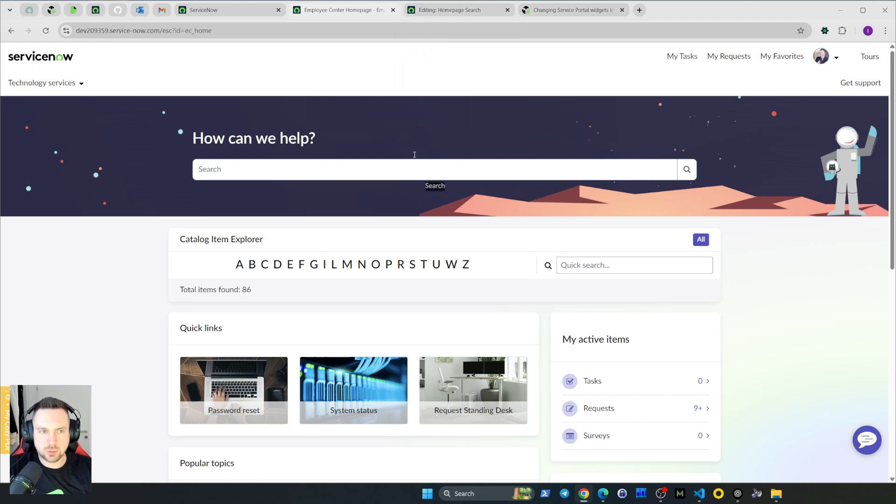
Hide the Client Script in the Homepage Search widget editor and examine the server script's $sp.isAISearchEnabled() check.
click(442, 10)
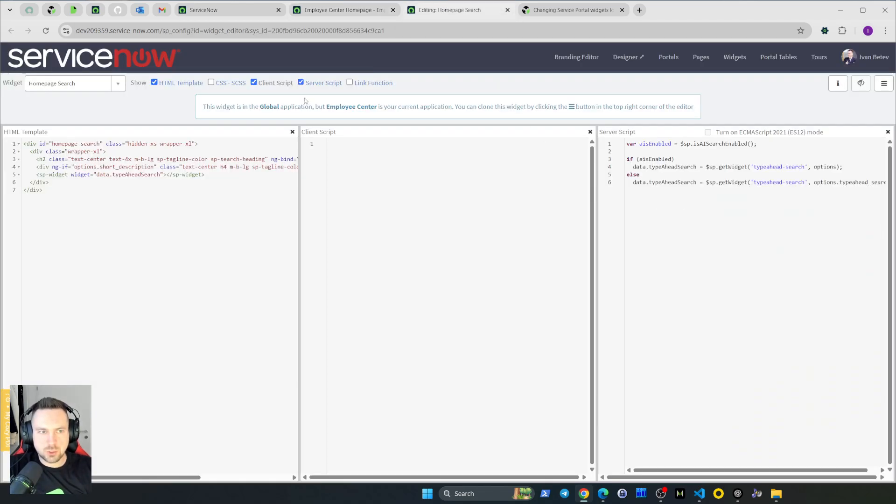
click(253, 82)
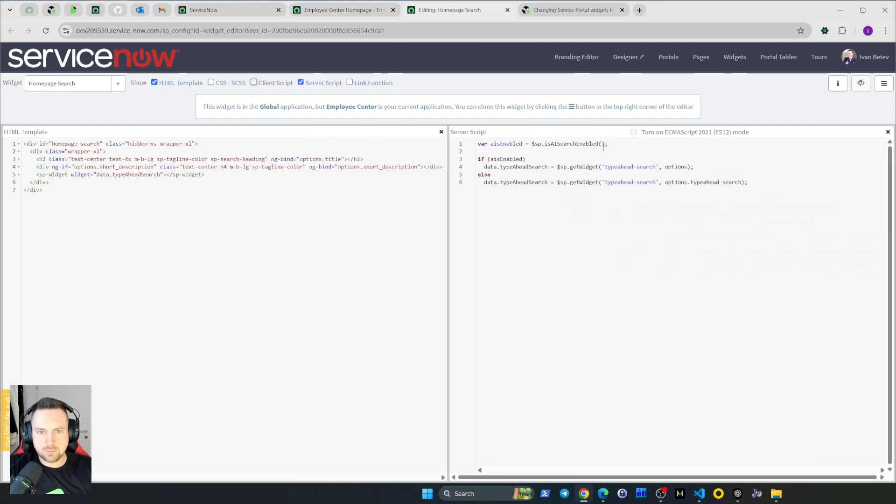
drag(608, 145, 533, 145)
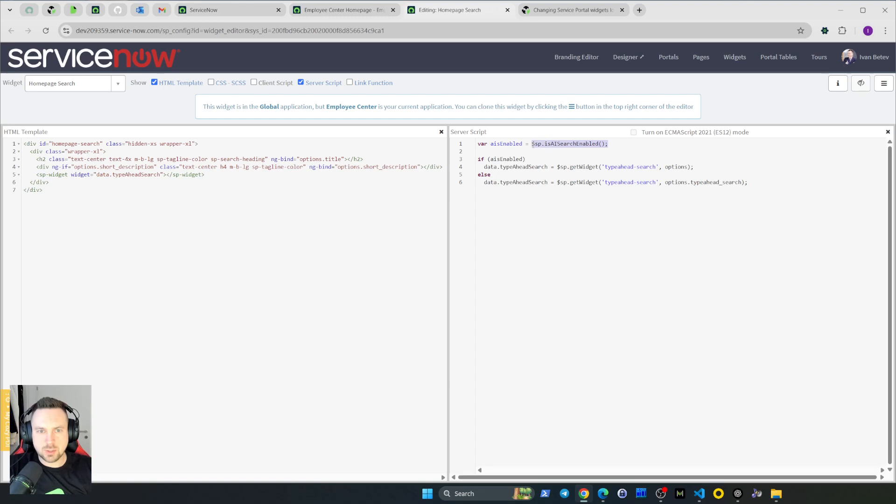
Look up the AI Search Status page on the platform and return to the home page.
click(206, 10)
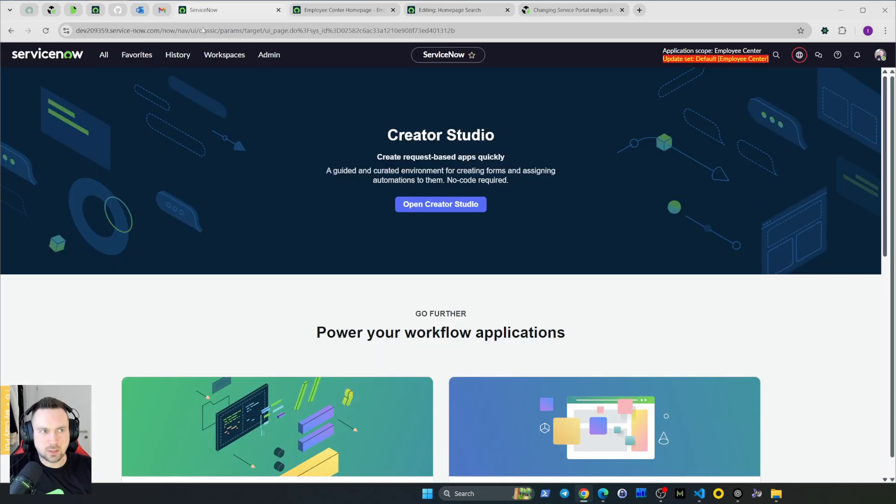
click(104, 56)
text(AI Sear)
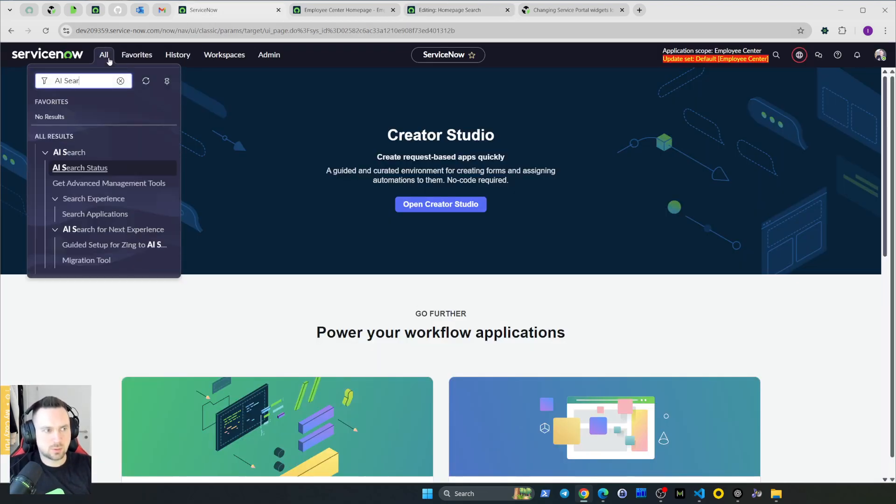
click(112, 169)
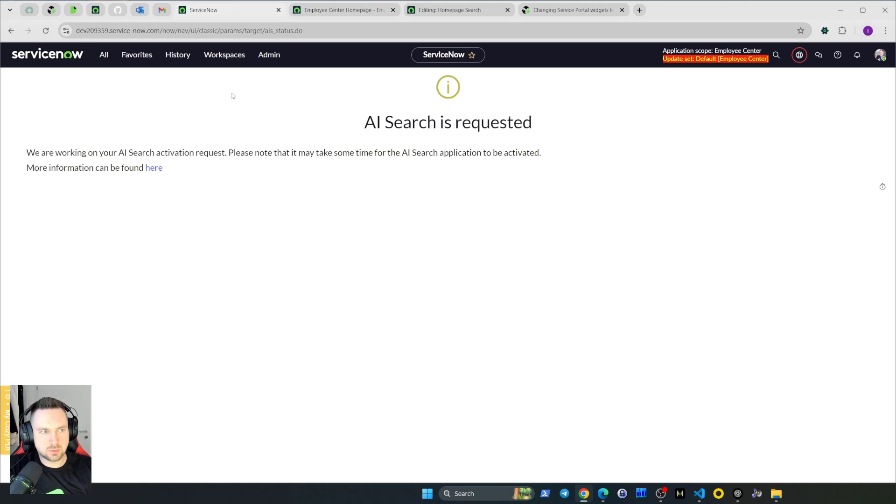
click(61, 55)
Examine the typeahead-search widget calls and their options in the Homepage Search server script.
click(448, 12)
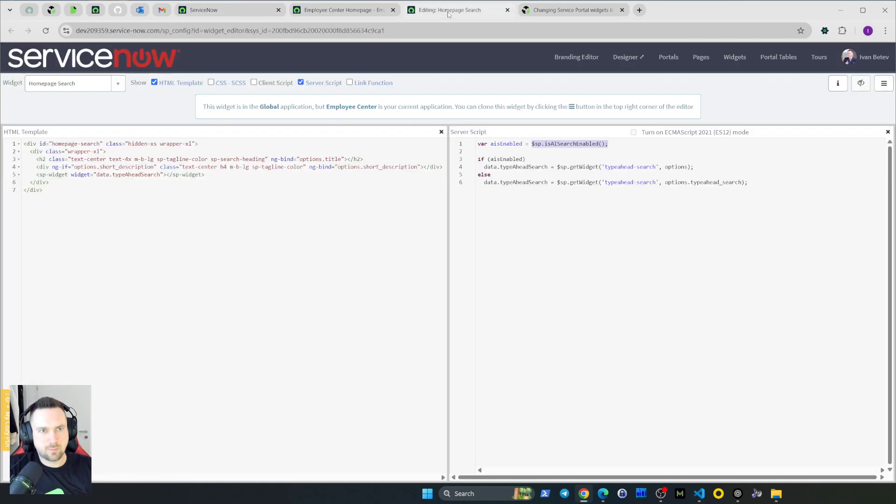
click(588, 155)
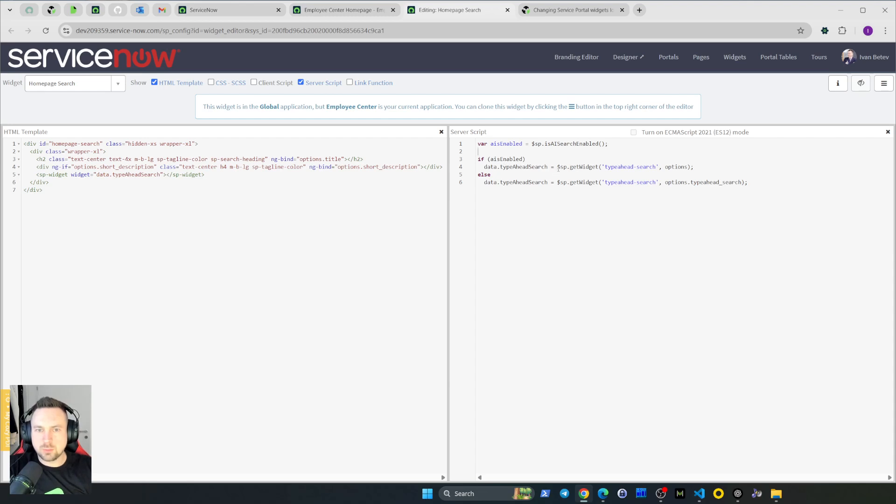
drag(604, 168, 633, 169)
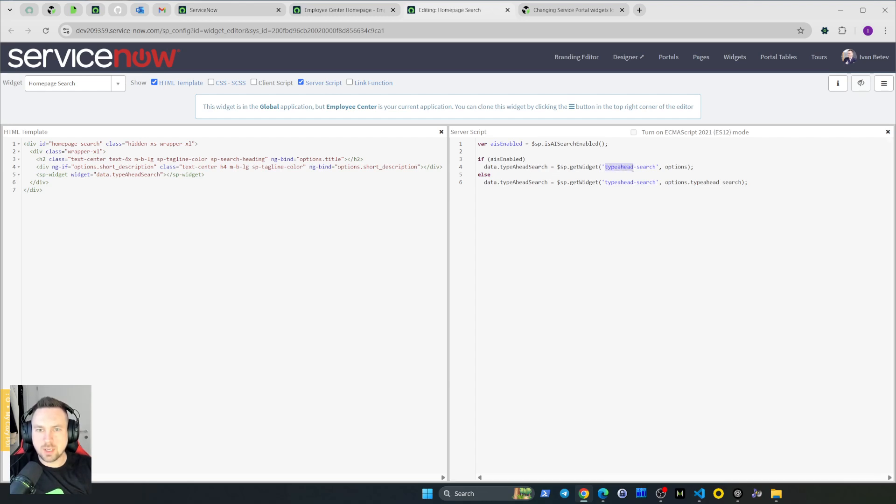
click(515, 217)
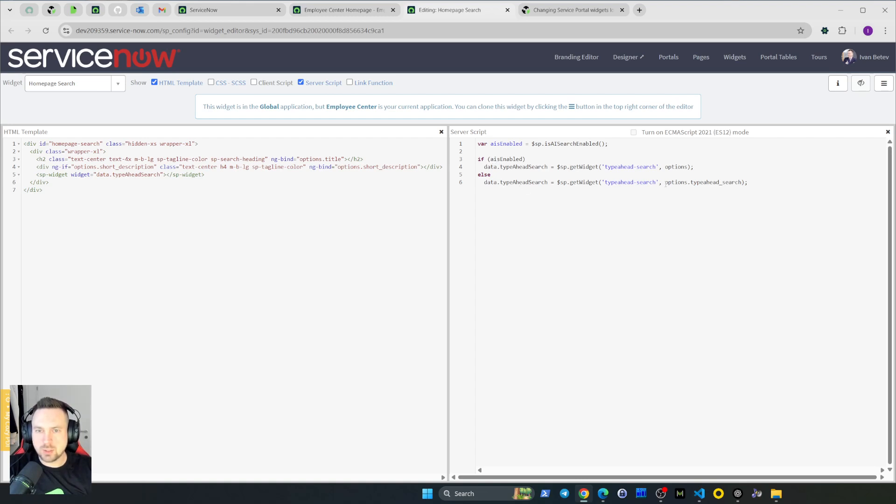
Check the options.typeahead_search argument in the server script, then set the homepage widget's Typeahead Search option to {title: 'Search for Knowledge'} and save.
drag(666, 184, 742, 185)
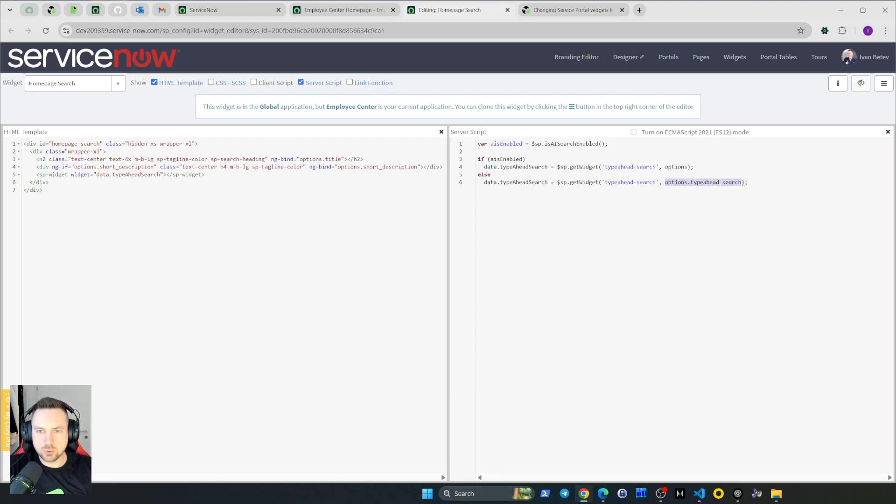
click(708, 182)
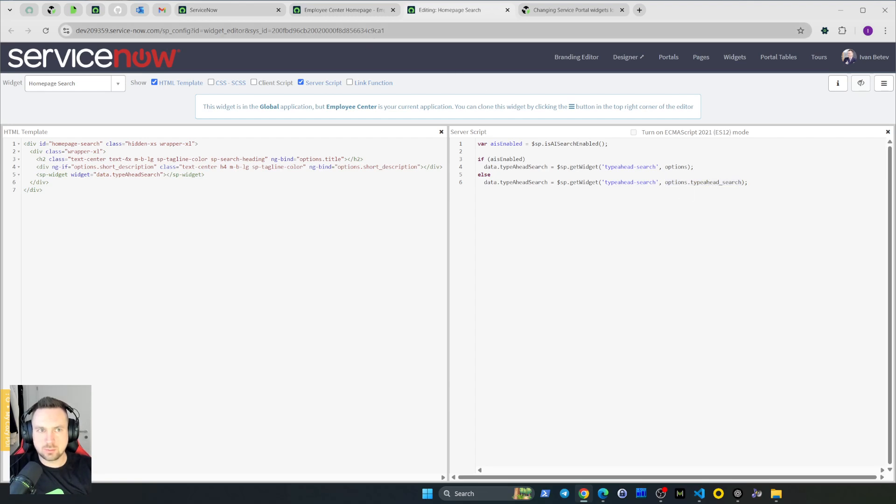
click(355, 10)
ctrl+right_click(286, 143)
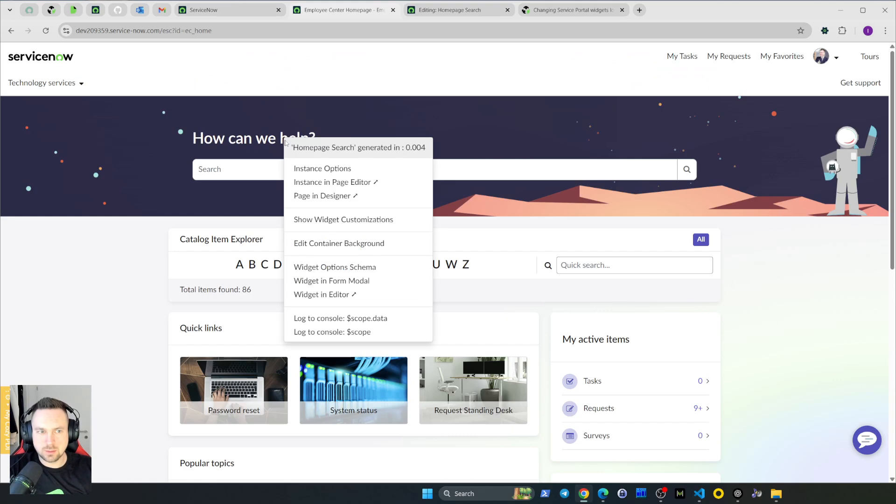
click(322, 169)
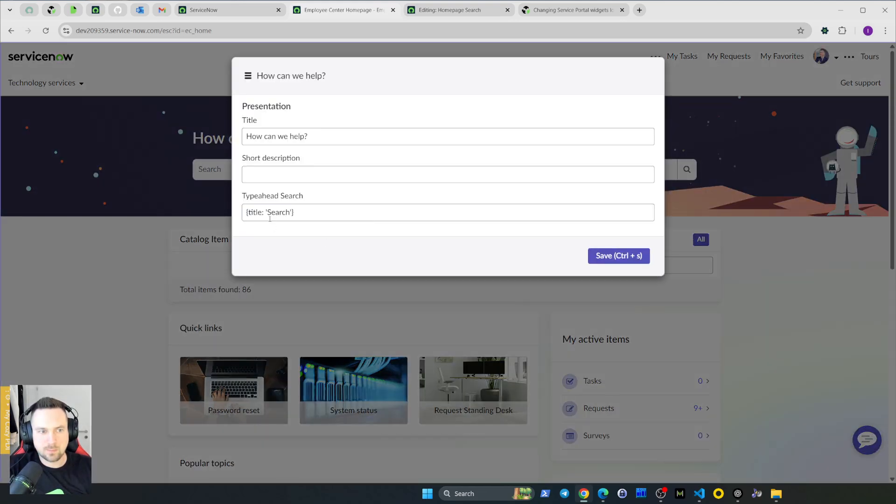
drag(303, 198, 292, 212)
click(291, 212)
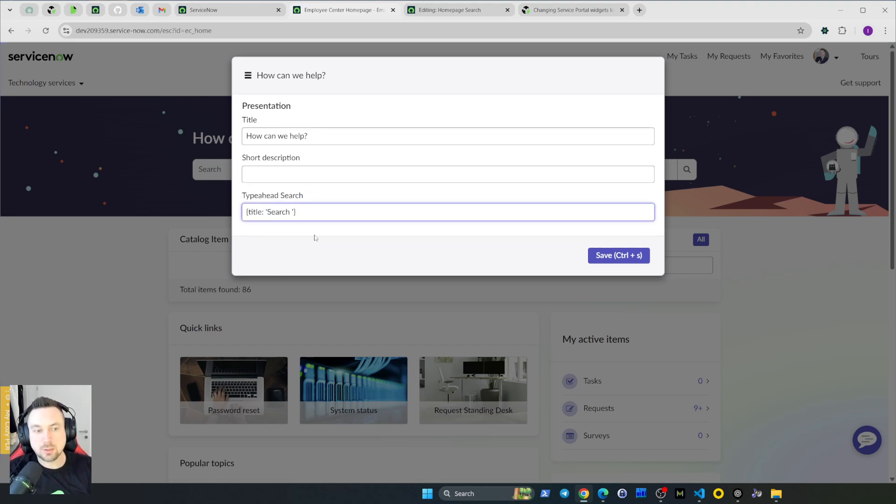
text(for Knowled)
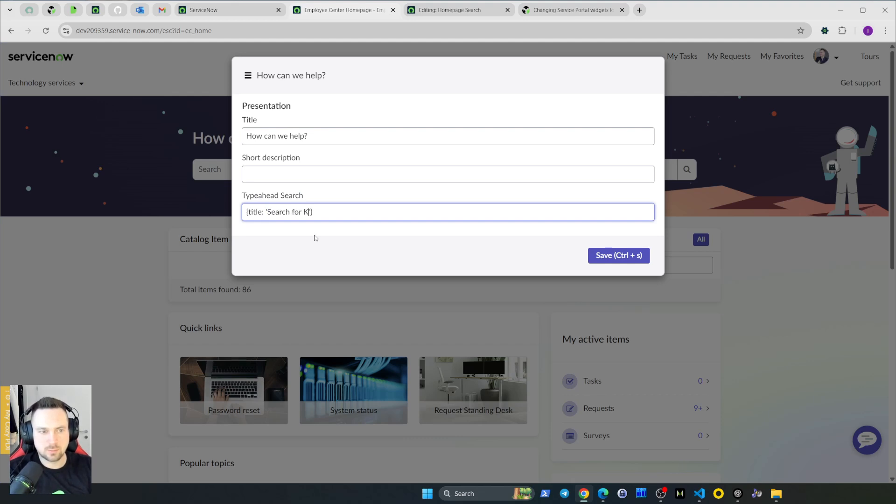
text(ge)
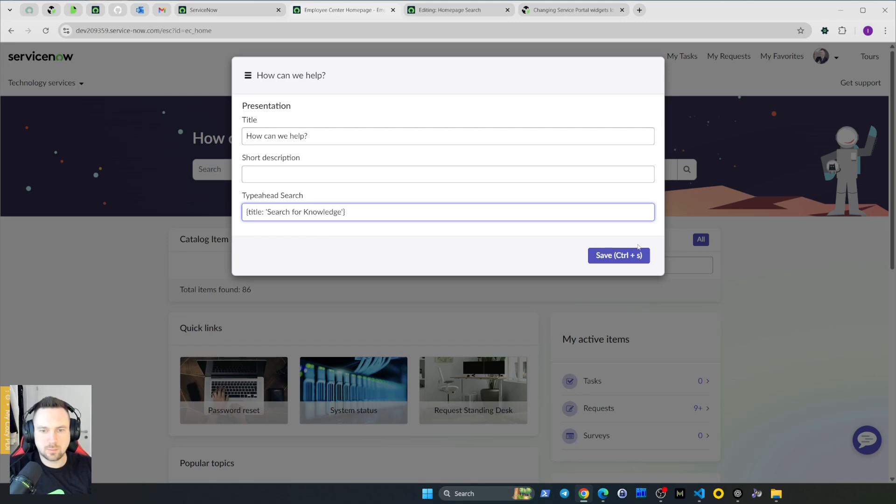
click(621, 255)
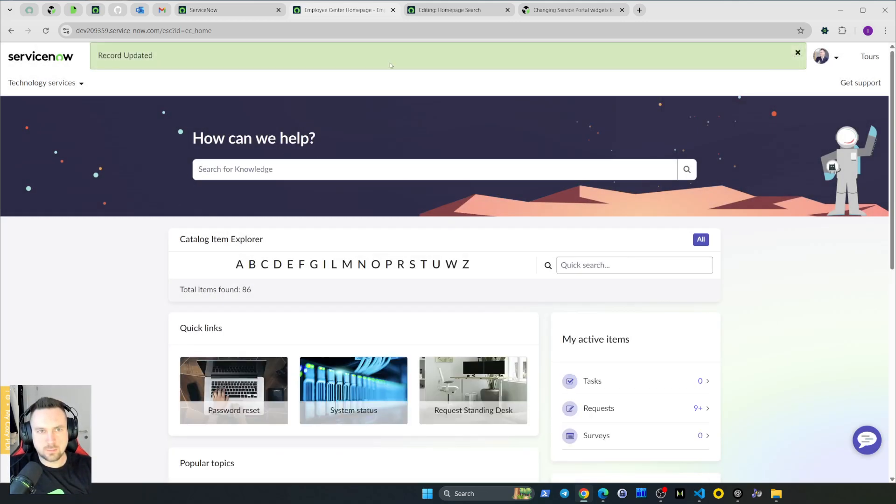
Compare the Homepage Search widget's server script with the search bar on the Employee Center homepage.
click(426, 17)
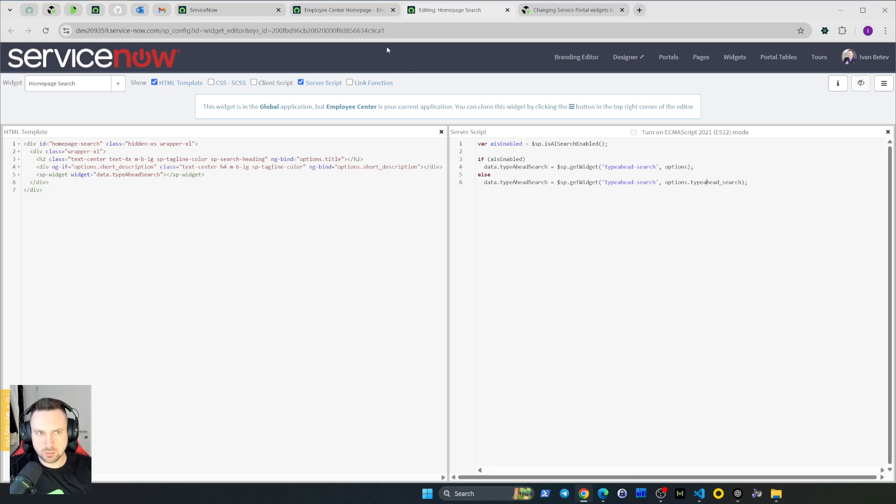
click(348, 14)
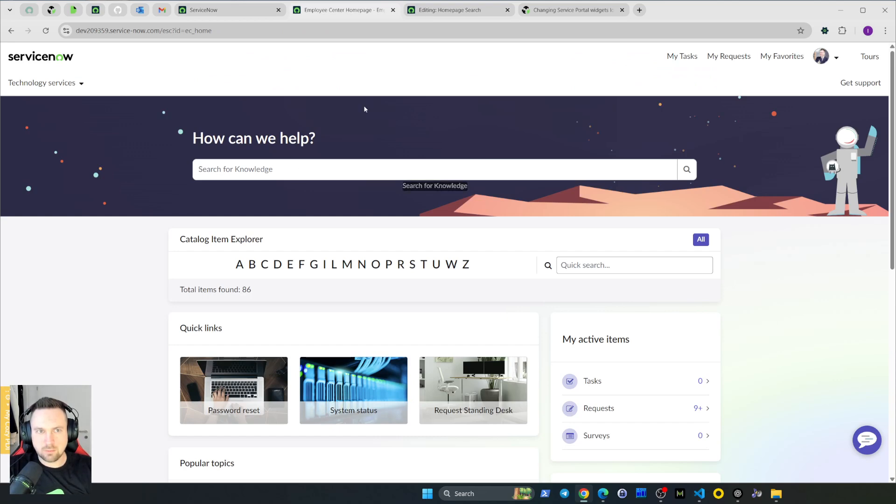
click(436, 12)
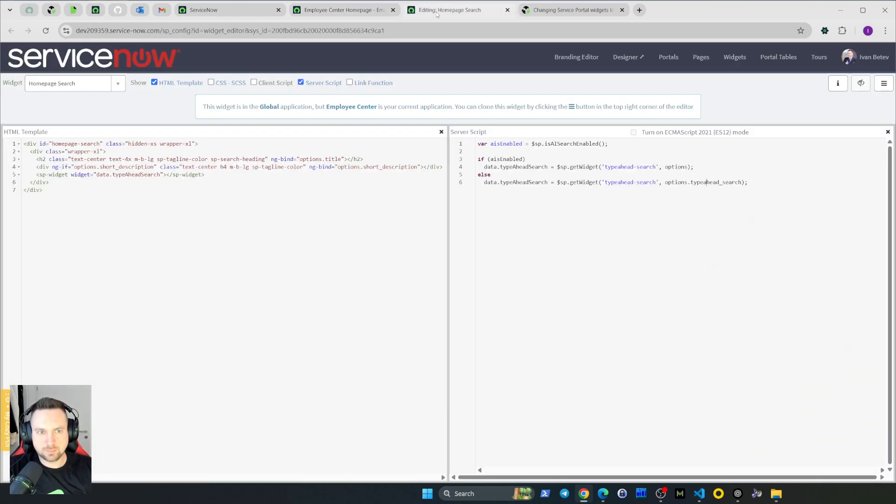
click(347, 16)
Review the Homepage Search widget's instance options on the homepage and close them without changes.
ctrl+right_click(306, 150)
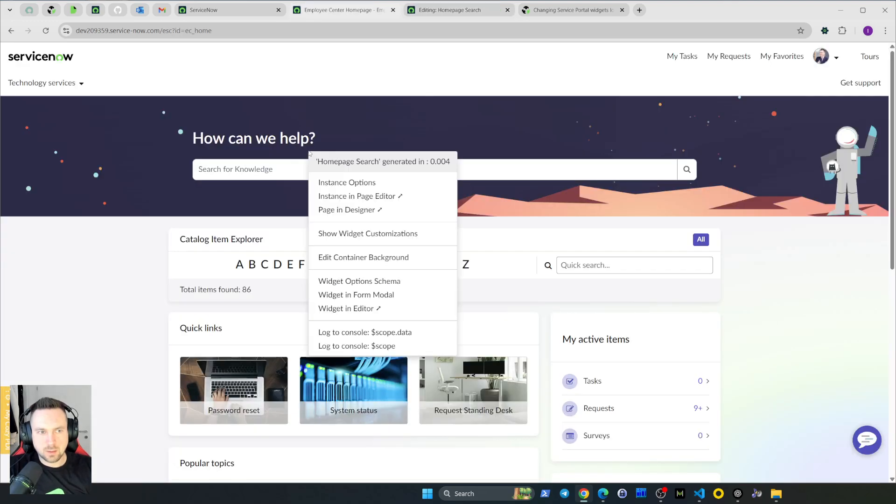
click(488, 136)
ctrl+right_click(359, 139)
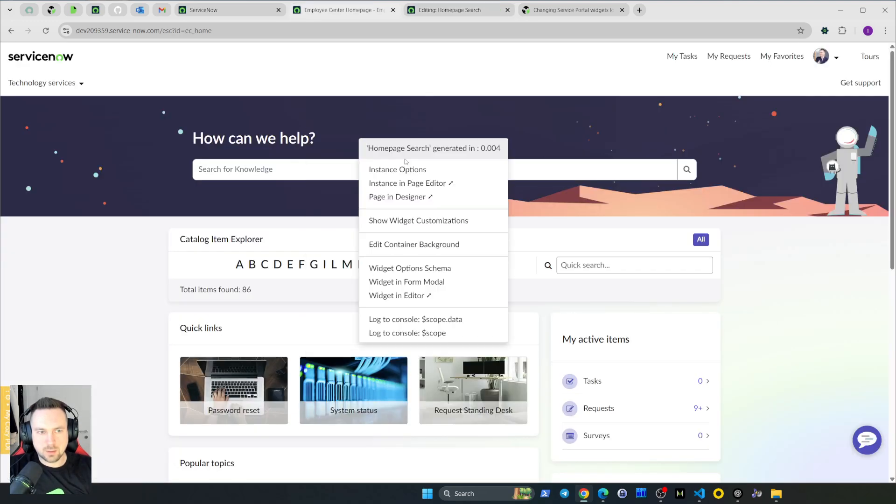
click(402, 170)
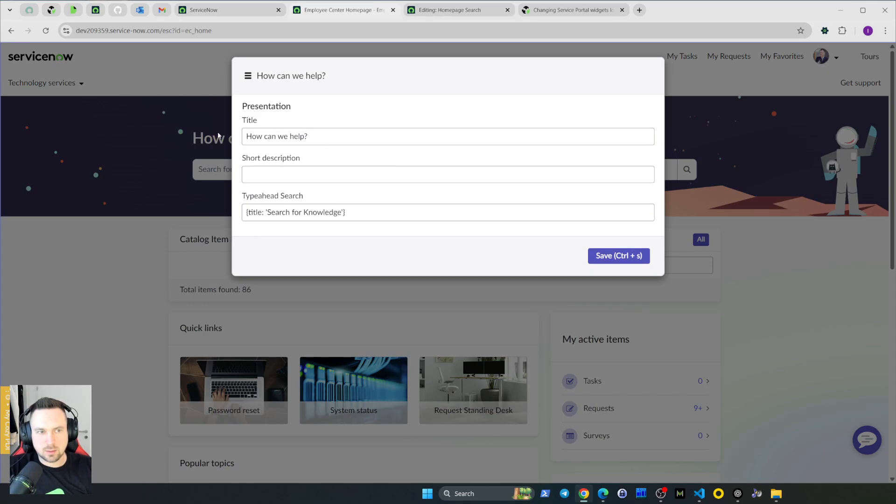
click(174, 183)
Open the "How can we help?" instance in the page editor and examine the typeahead_search entry in its Additional options JSON.
ctrl+right_click(303, 145)
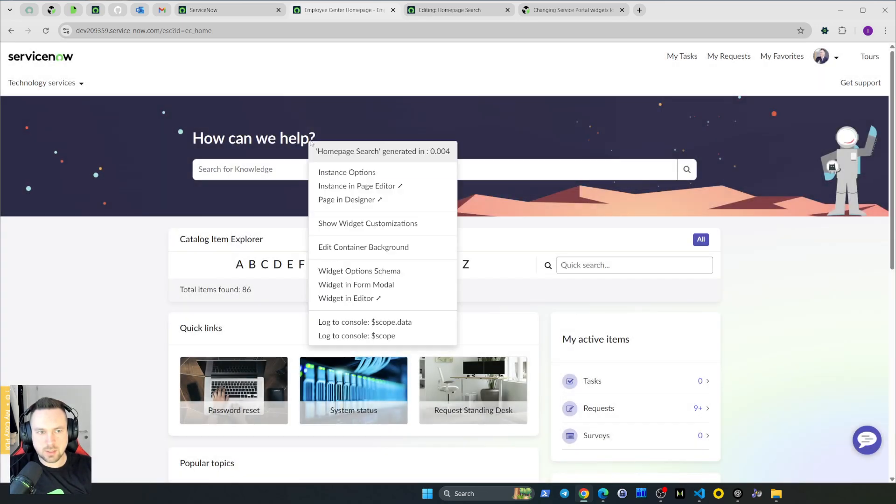
click(406, 185)
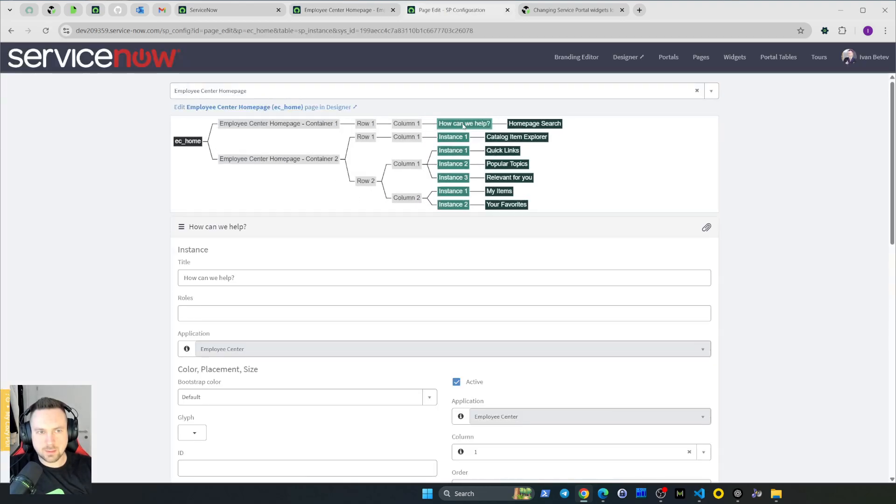
scroll(136, 202, down, 4)
scroll(136, 204, down, 8)
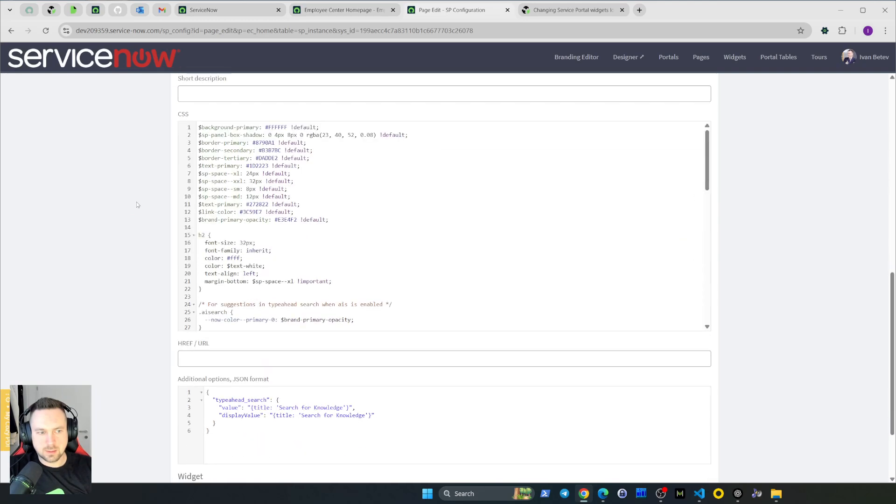
drag(224, 334, 187, 293)
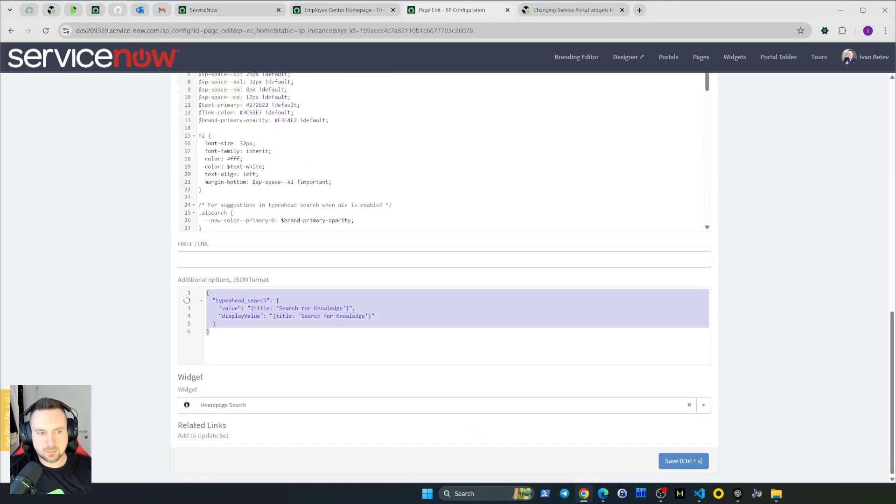
Compare the homepage search bar's placeholder text with the value and displayValue in the instance's Additional options JSON.
click(348, 11)
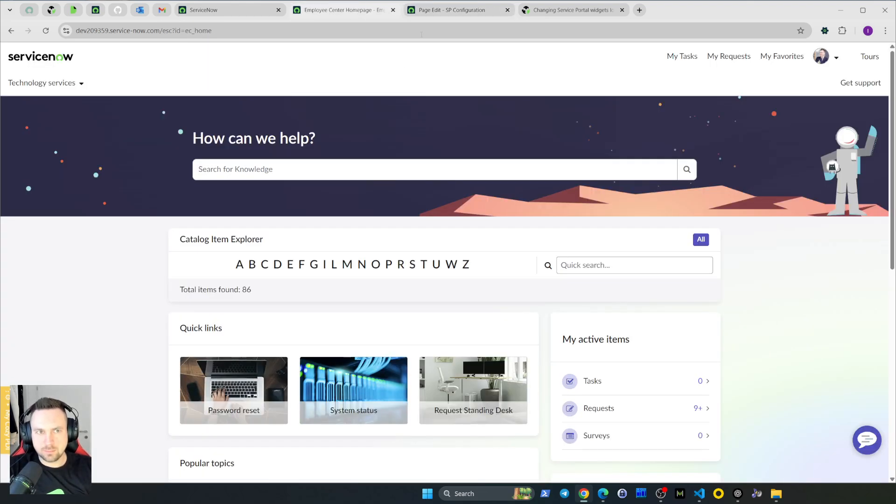
click(432, 10)
click(342, 10)
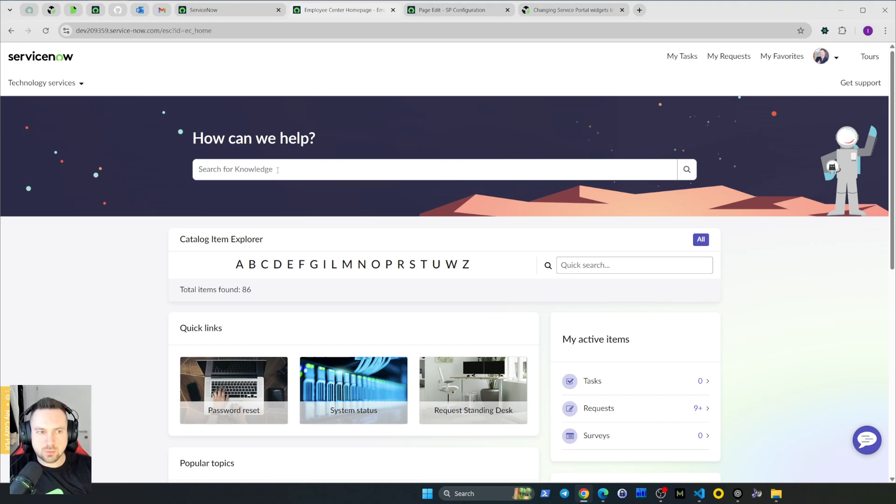
click(278, 170)
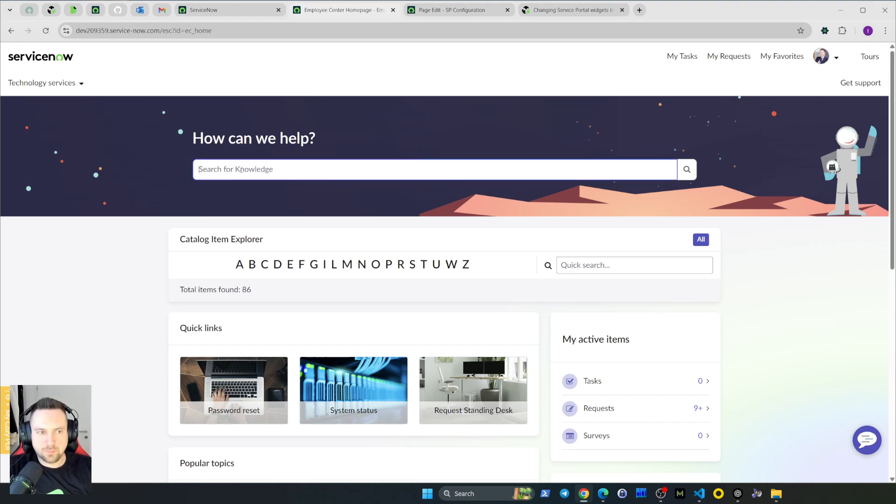
click(457, 10)
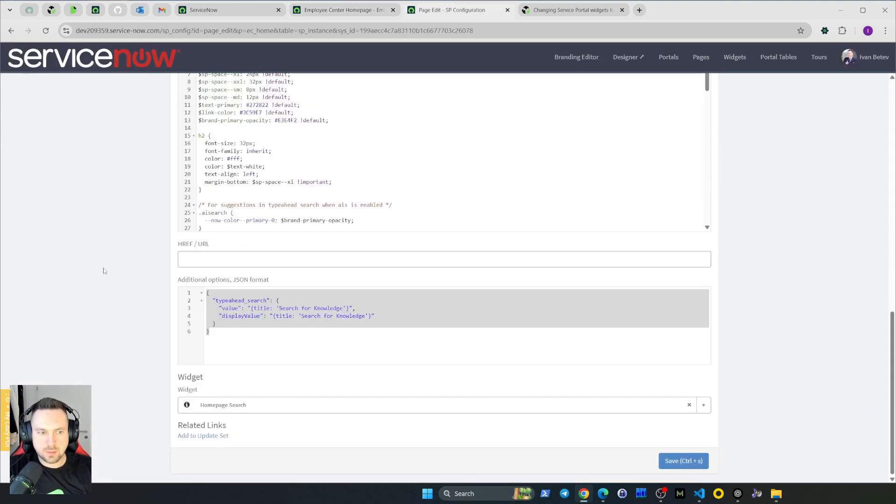
click(276, 317)
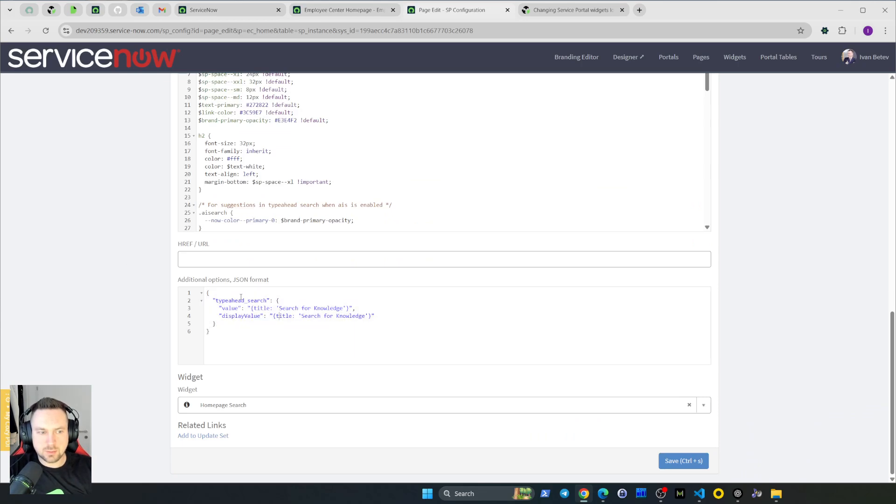
scroll(162, 301, up, 20)
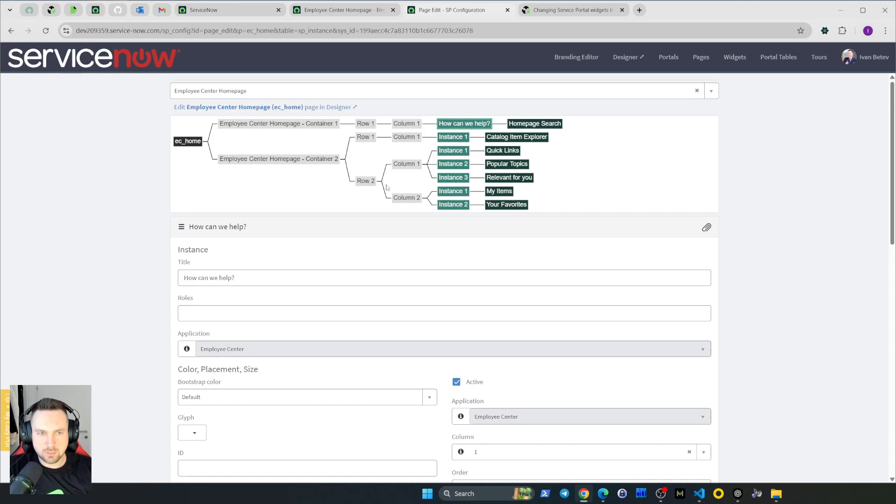
Look at the homepage search bar once more and go back to the Homepage Search widget editor.
click(340, 10)
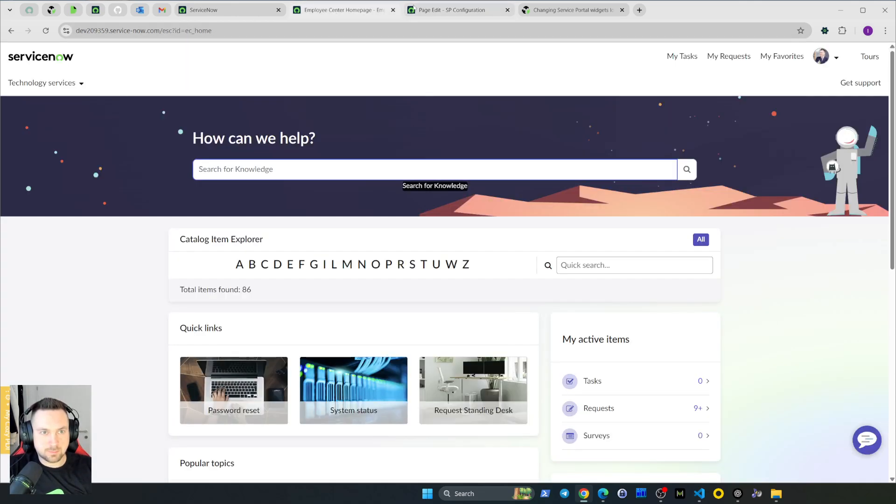
click(414, 7)
right_click(12, 32)
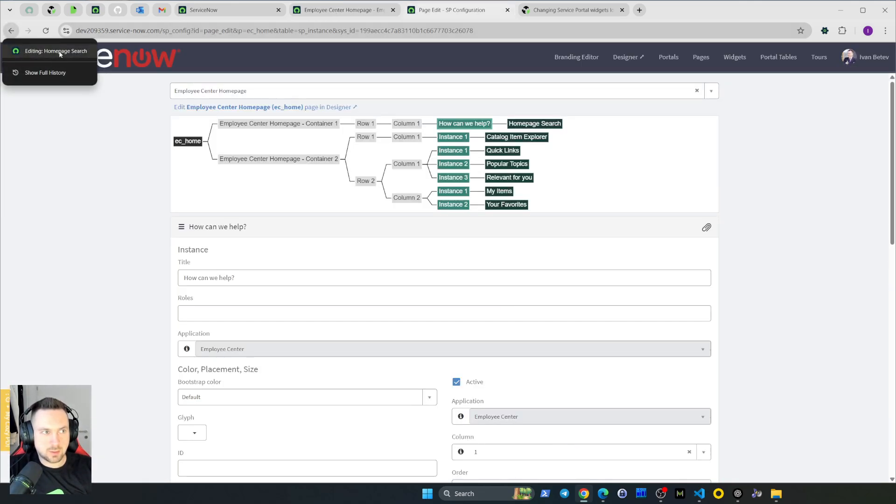
click(60, 52)
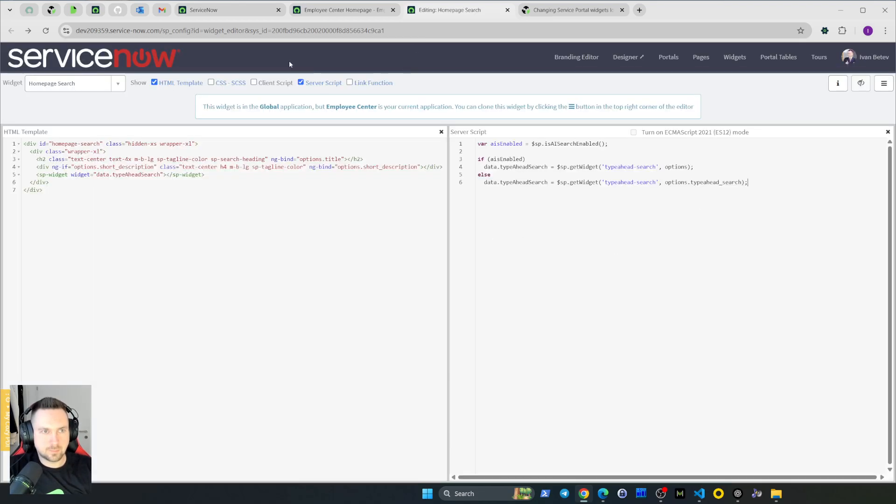
Find the Service Portal Widgets list on the ServiceNow platform and open it in a new browser tab.
click(204, 10)
click(104, 55)
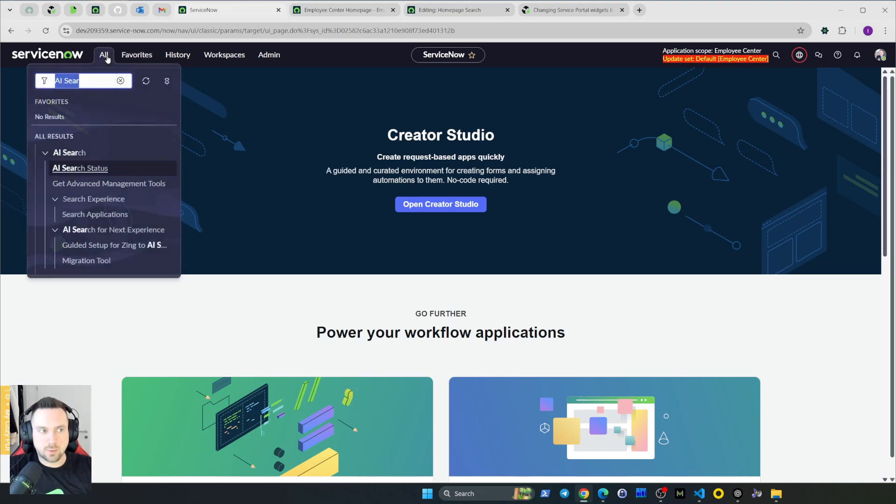
text(widget)
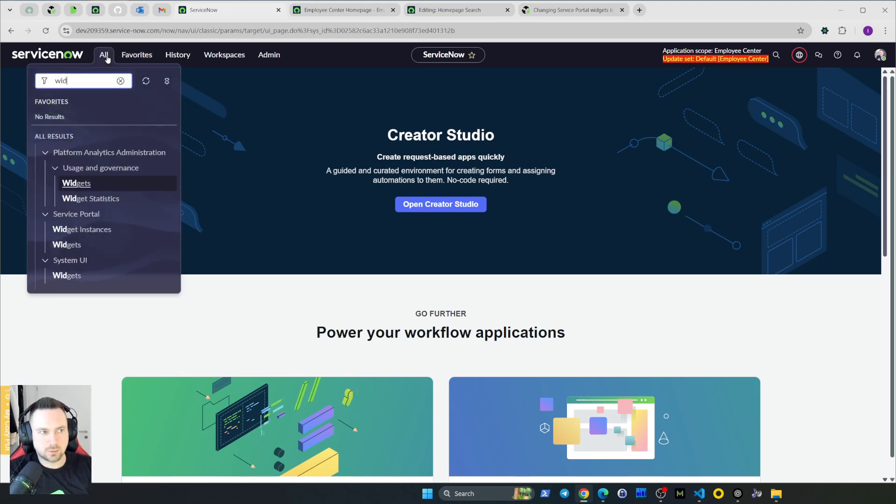
middle_click(107, 253)
click(338, 10)
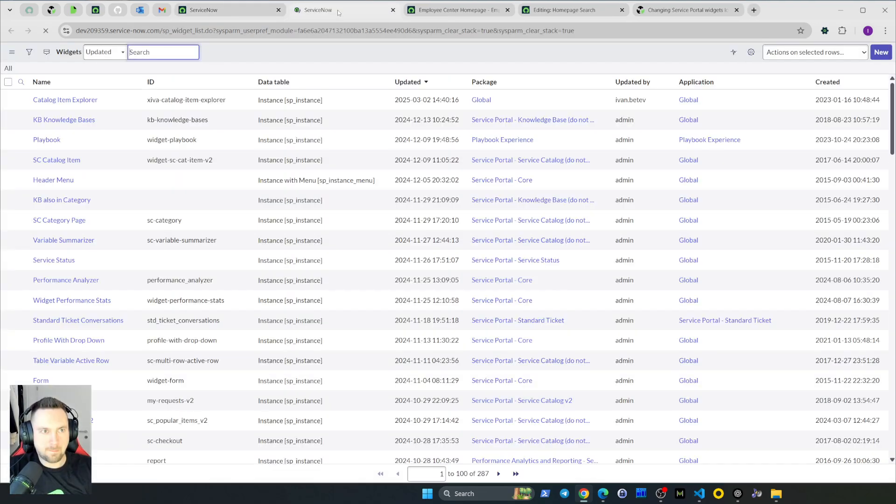
Filter the widgets list for IDs starting with typeahead and open the Typeahead Search widget record.
click(90, 100)
key(Tab)
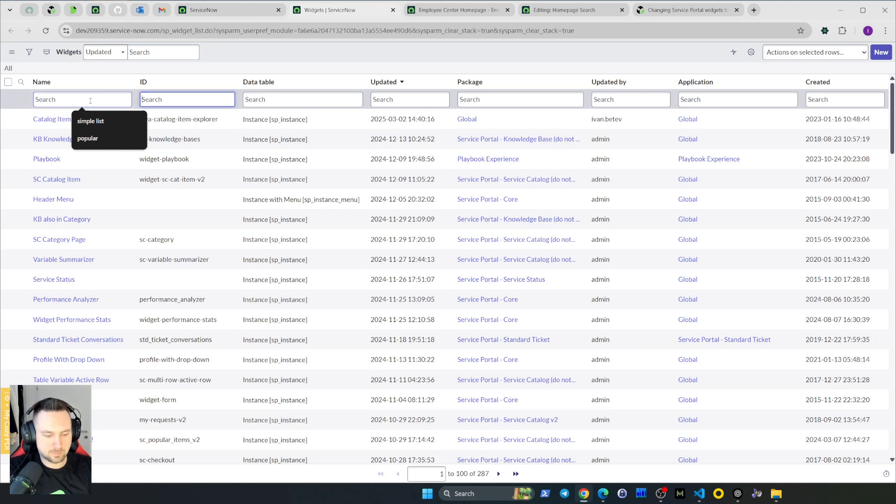
text(typeahead)
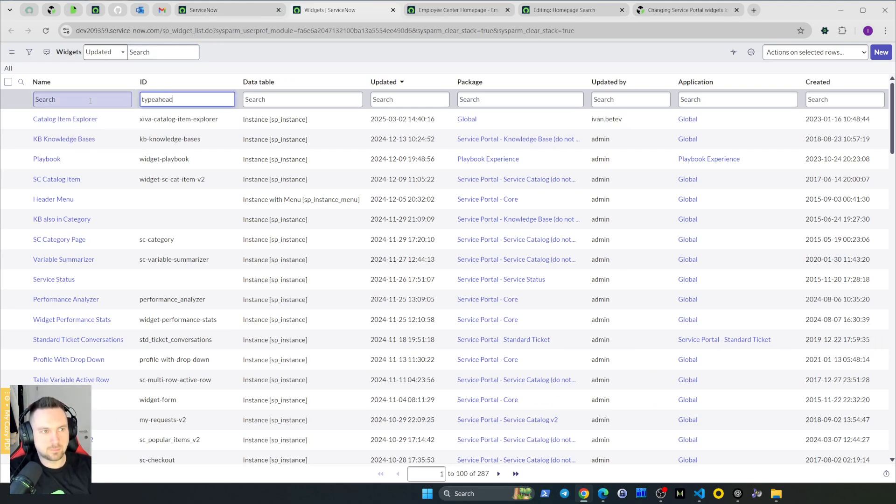
key(Return)
click(59, 120)
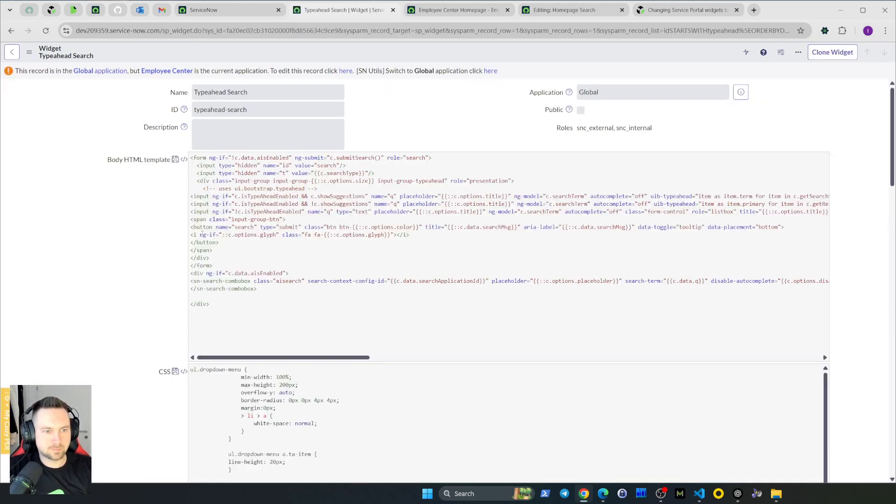
Examine the Typeahead Search widget's server script for its AI Search handling and the options it reads.
scroll(187, 230, down, 7)
scroll(152, 229, down, 1)
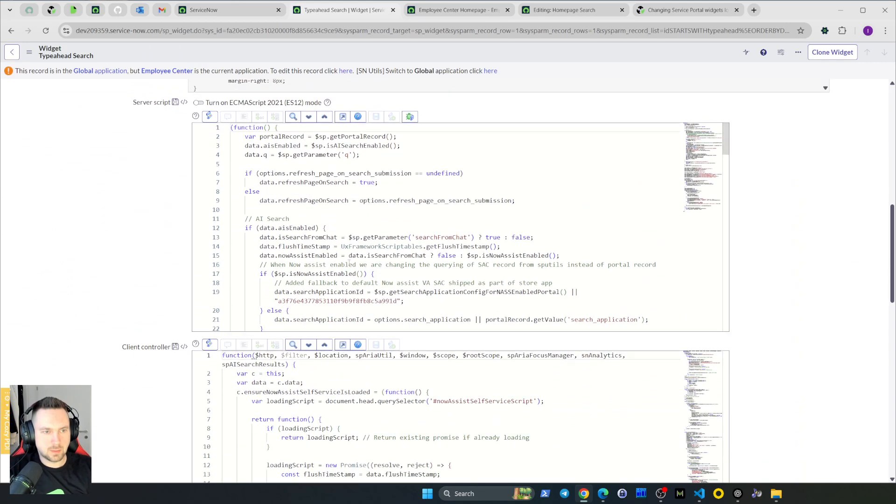
click(349, 236)
scroll(350, 234, down, 2)
scroll(350, 234, down, 5)
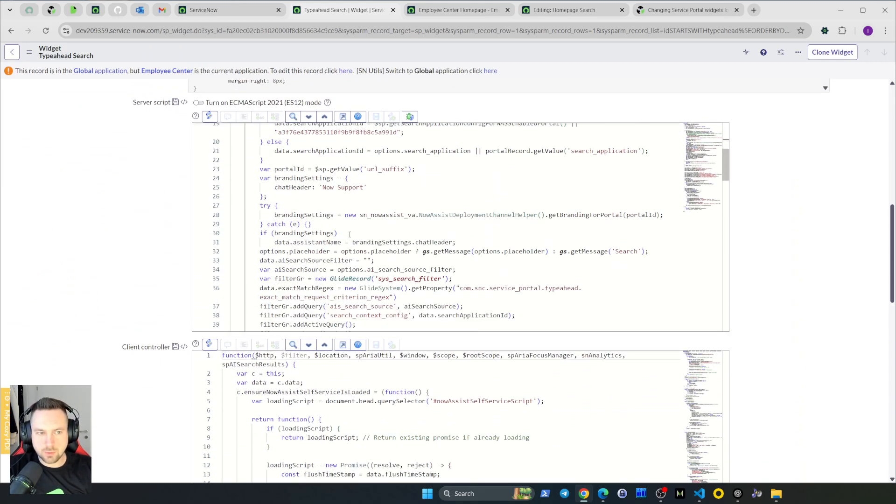
Read through the Typeahead Search server script, focusing on the options.placeholder assignment and the AI Search condition around it.
scroll(350, 235, down, 2)
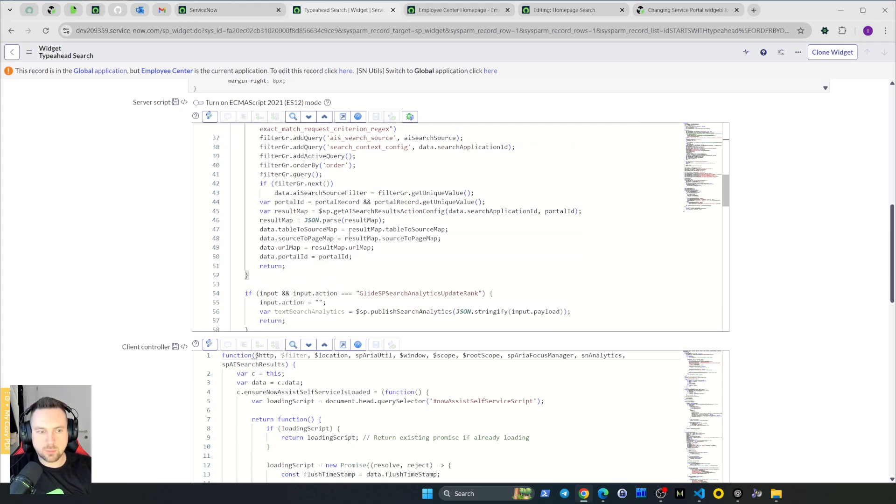
scroll(361, 244, down, 5)
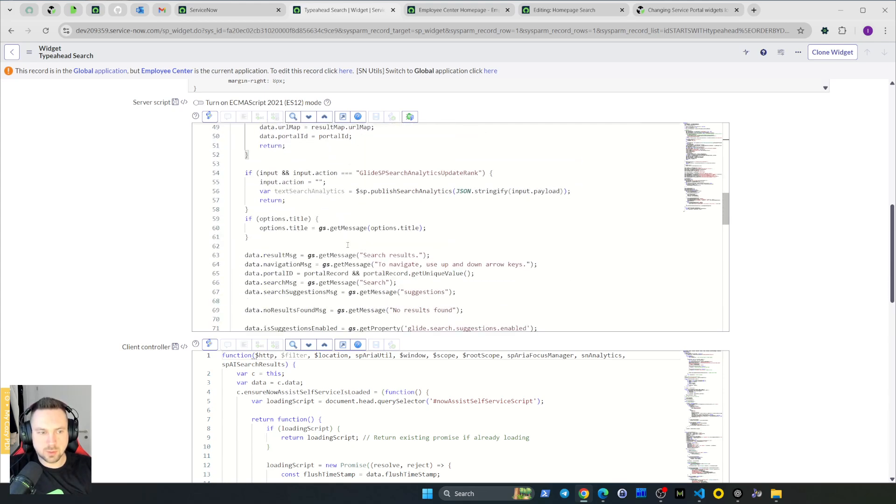
scroll(348, 245, down, 7)
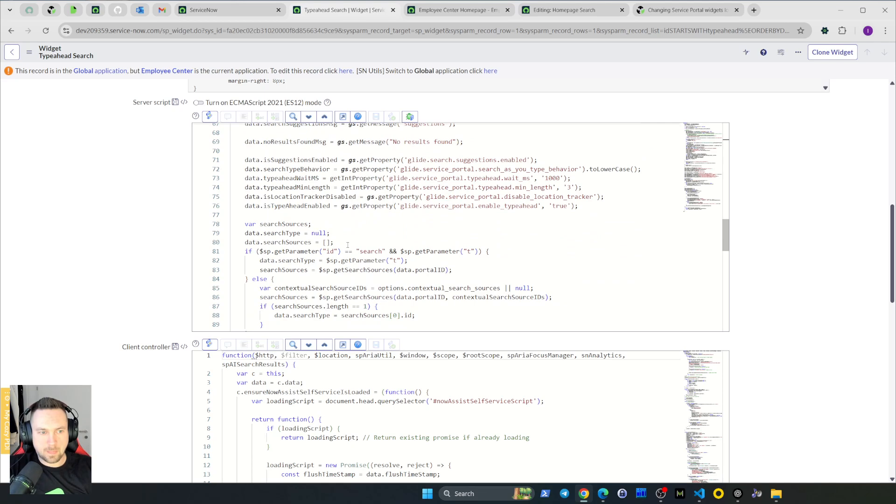
scroll(348, 245, up, 15)
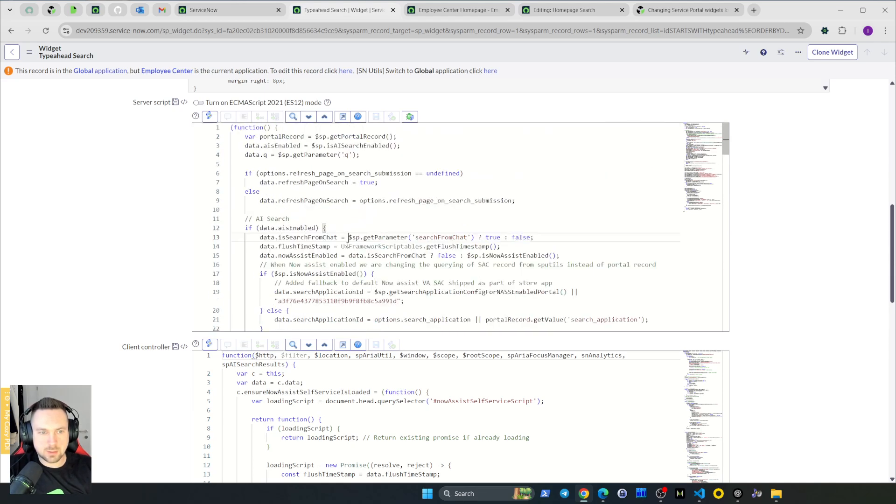
scroll(348, 244, down, 2)
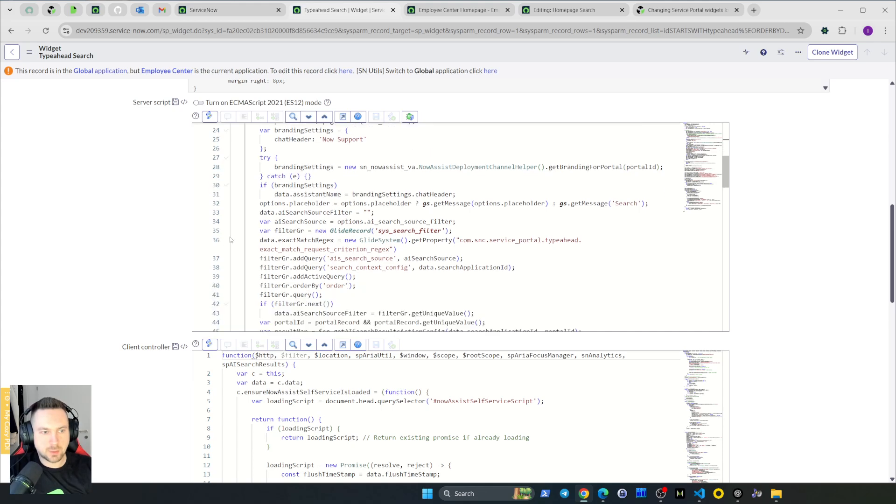
mouse_move(260, 204)
mouse_down()
mouse_move(323, 204)
mouse_move(261, 204)
mouse_up()
scroll(274, 214, up, 4)
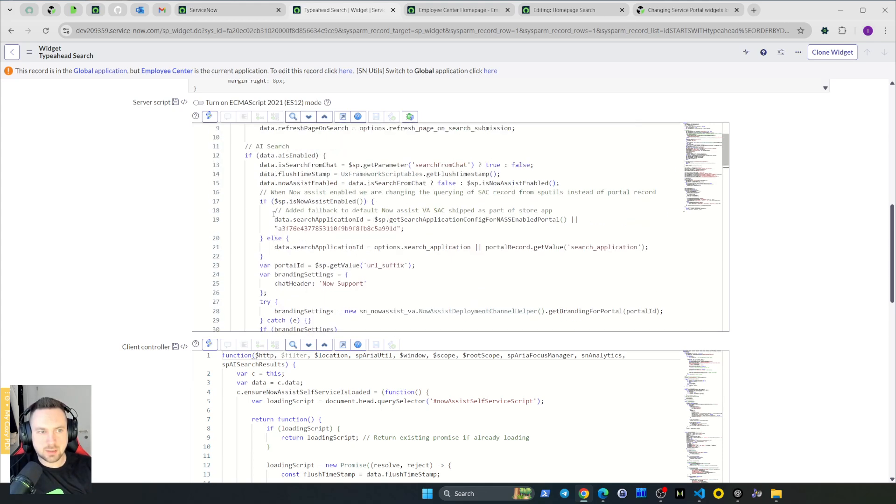
drag(246, 155, 328, 156)
Examine the sn-search-combobox element in the widget's body HTML template and the placeholder option it uses.
scroll(130, 212, up, 10)
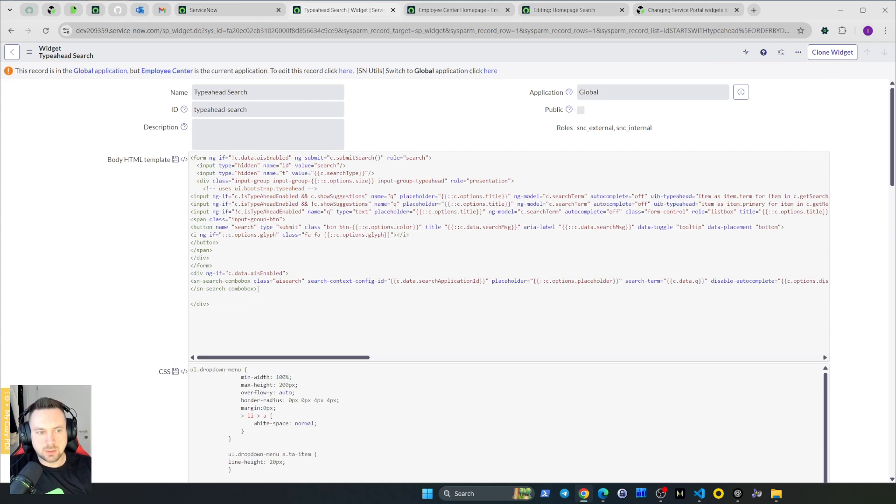
drag(257, 290, 190, 284)
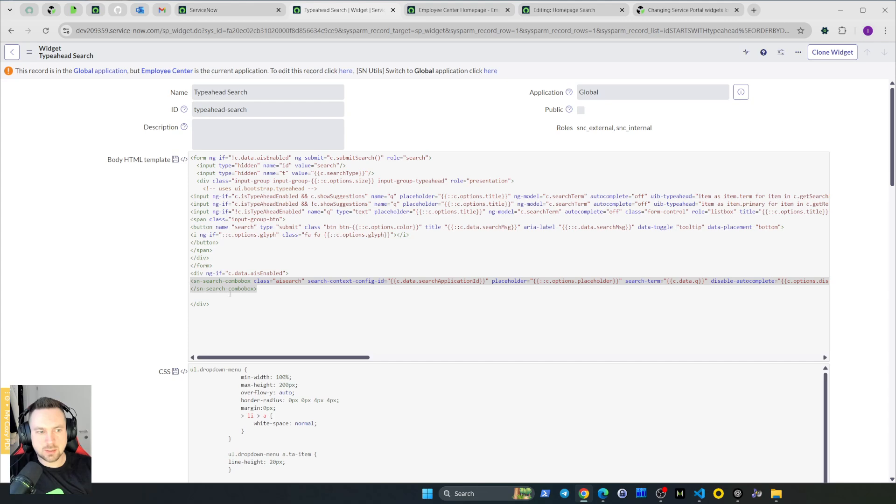
click(259, 292)
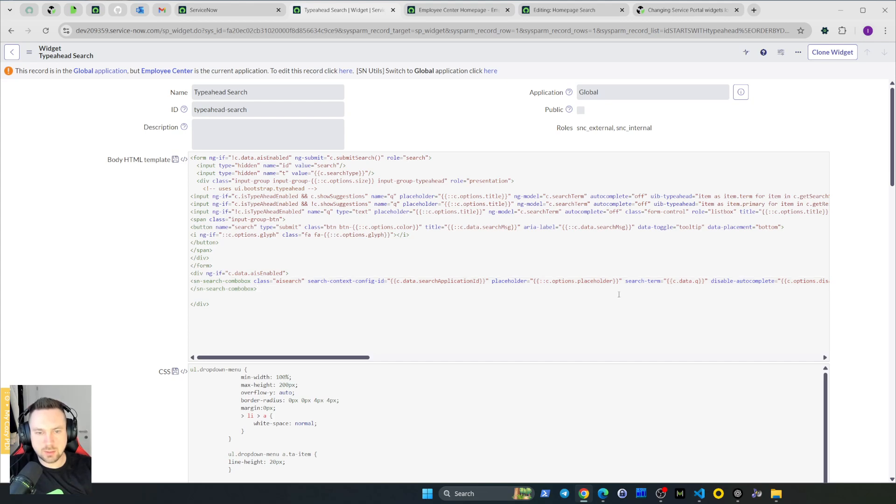
drag(613, 281, 578, 280)
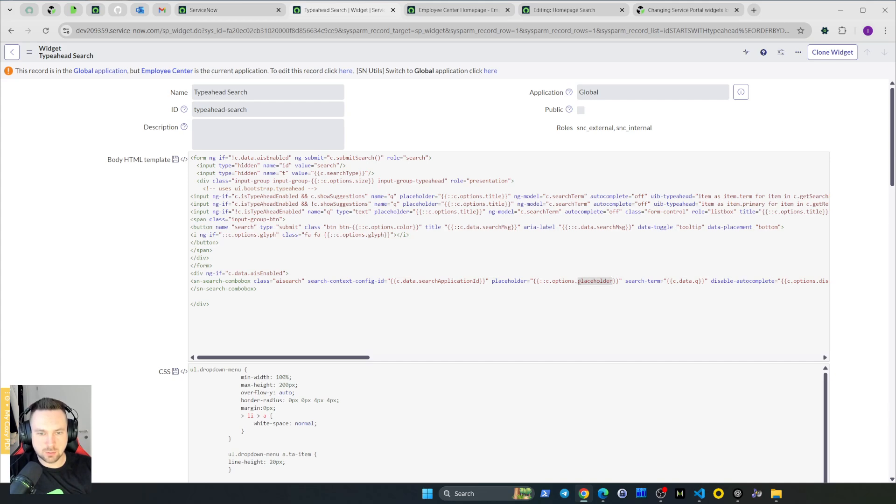
View the Homepage Search instance options on the Employee Center homepage and close them without changes.
click(440, 15)
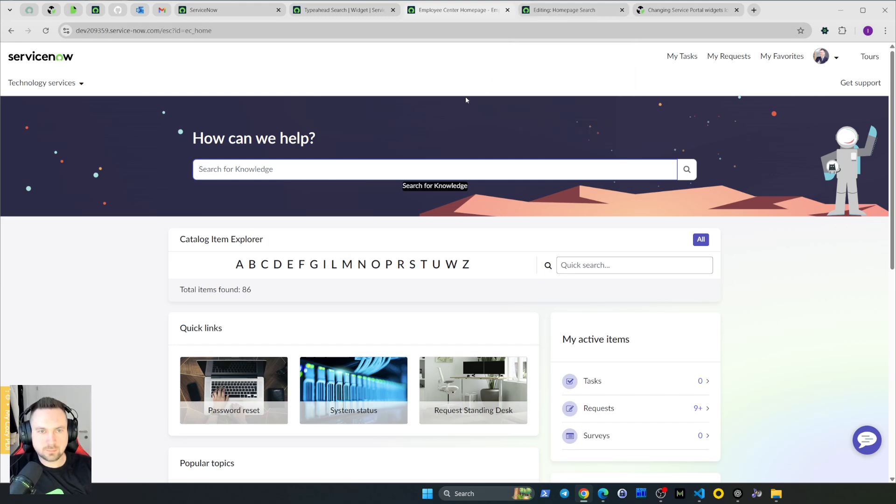
ctrl+right_click(293, 139)
click(331, 168)
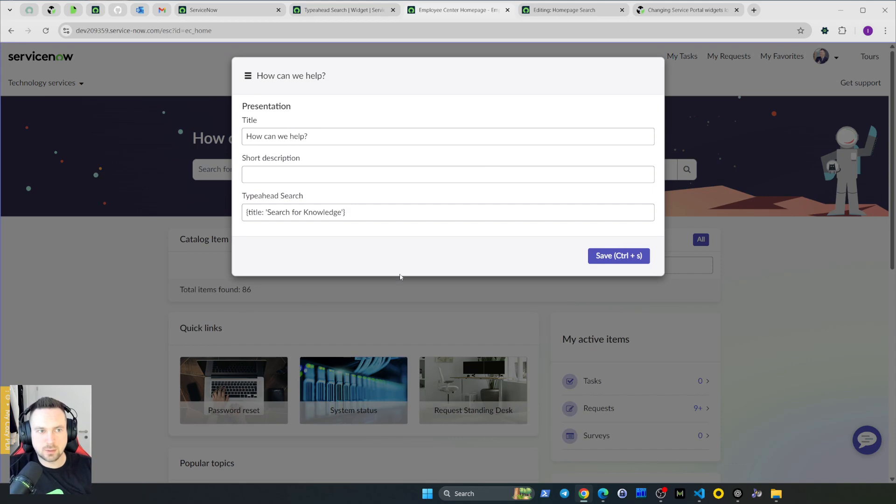
click(135, 222)
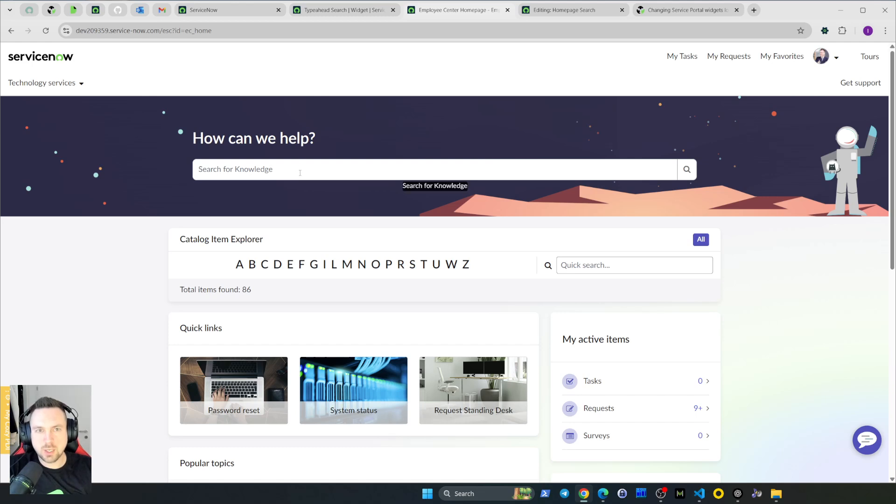
Check the Homepage Search server script again, and open the homepage's Homepage Search instance in the page editor.
click(554, 13)
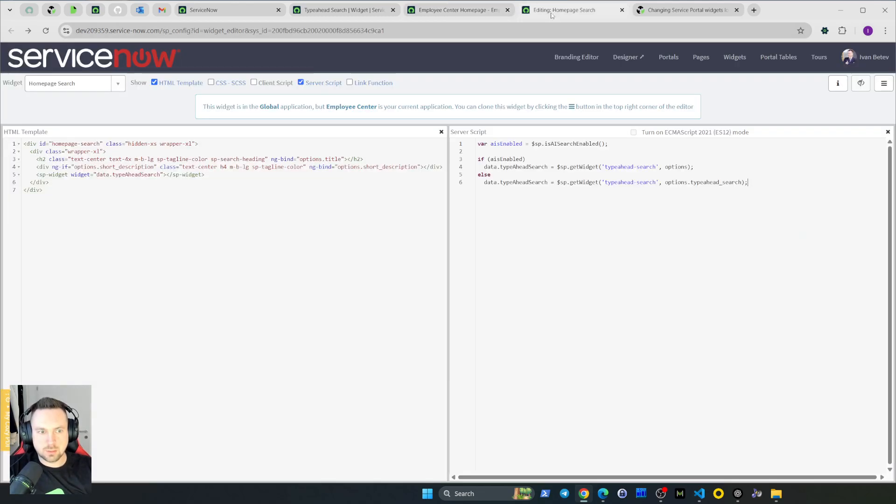
click(455, 10)
ctrl+right_click(269, 142)
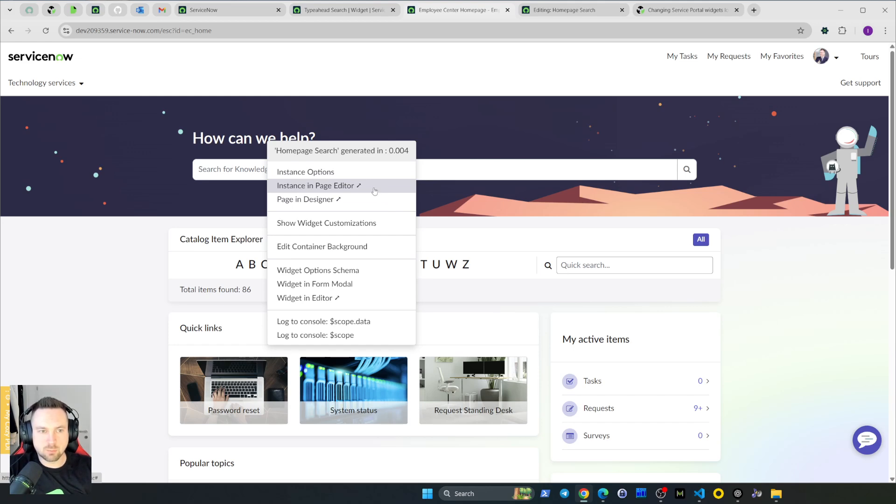
click(374, 188)
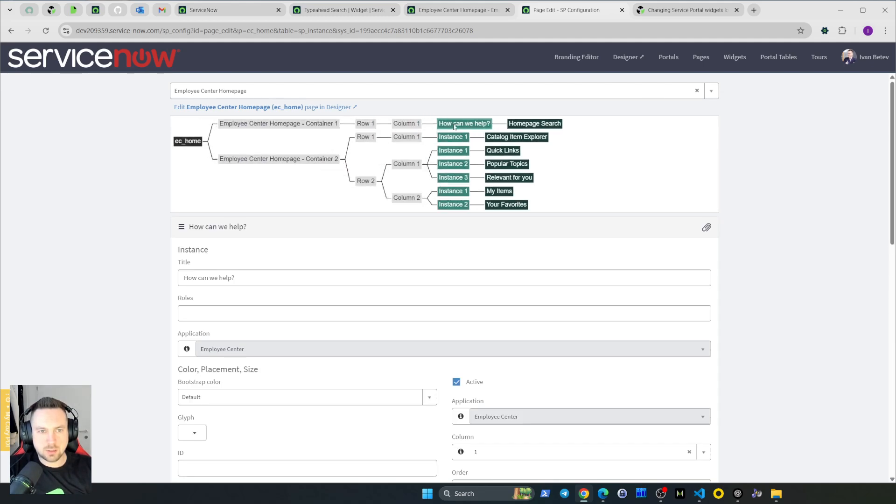
click(444, 137)
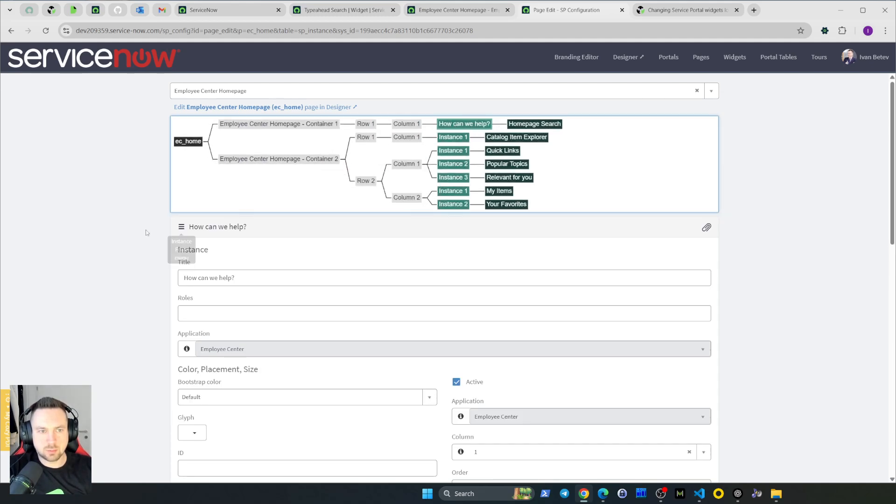
Duplicate the typeahead_search block in the instance's additional options JSON, separating the two blocks with a comma.
scroll(121, 233, down, 15)
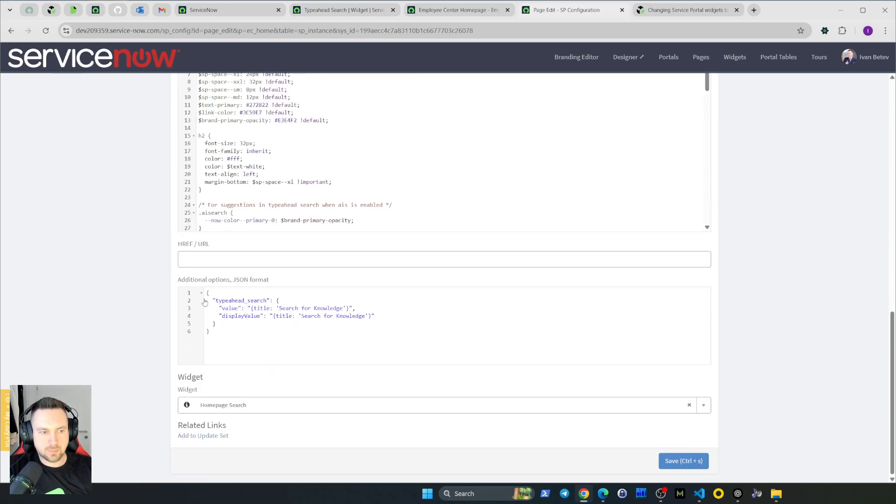
click(227, 324)
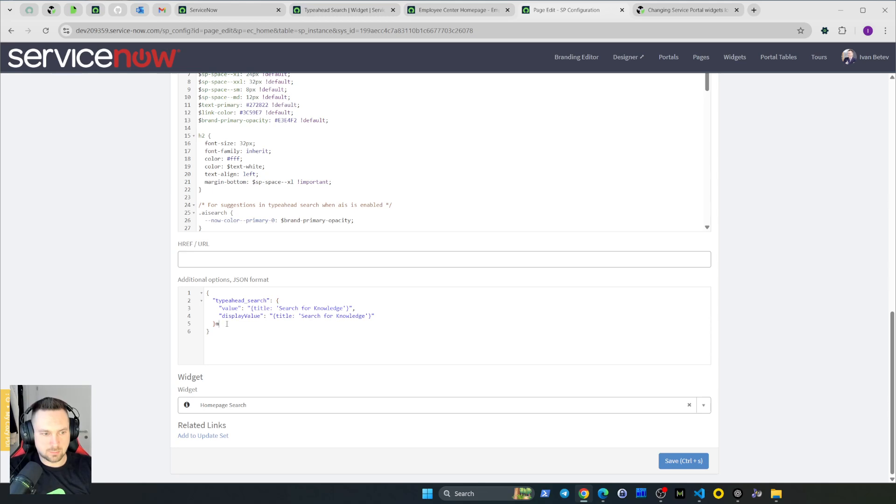
text(,)
drag(219, 324, 213, 301)
key(ctrl+c)
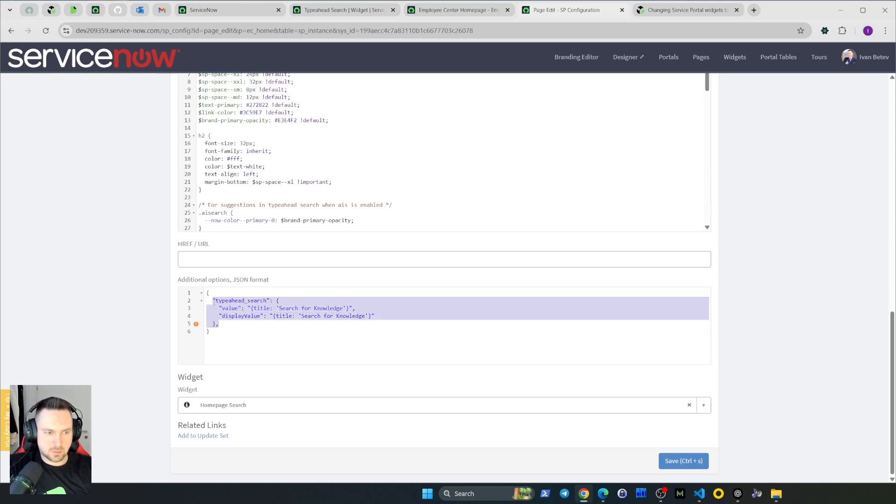
click(239, 333)
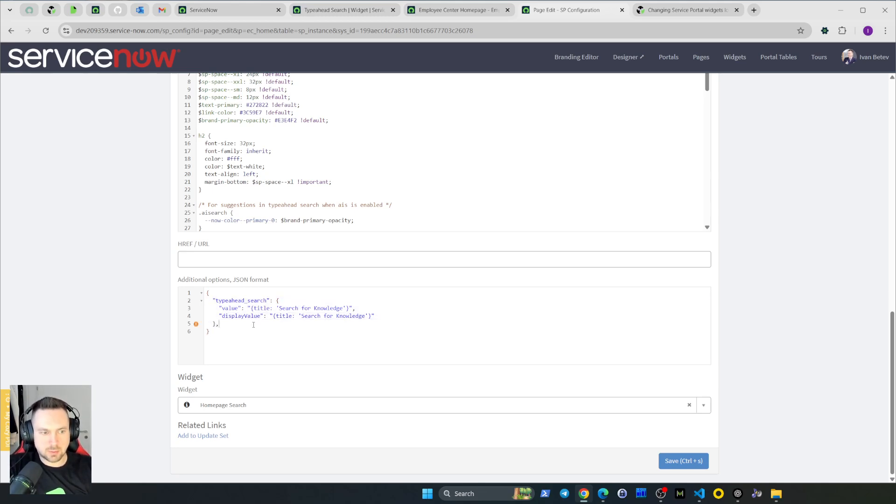
click(254, 325)
key(Return)
key(ctrl+v)
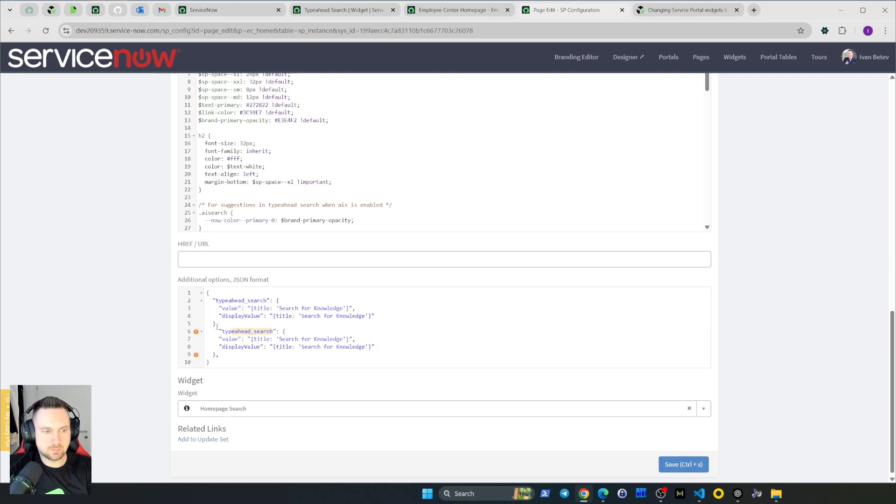
key(Return)
text(,)
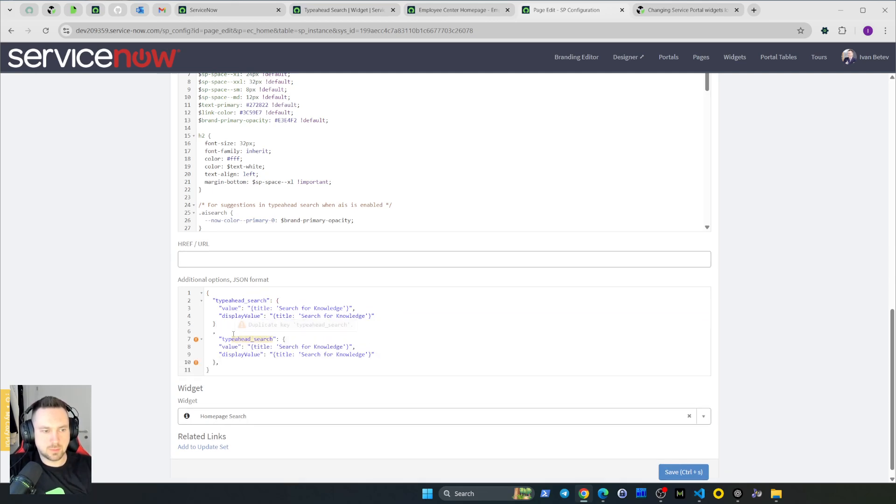
click(229, 325)
key(Delete)
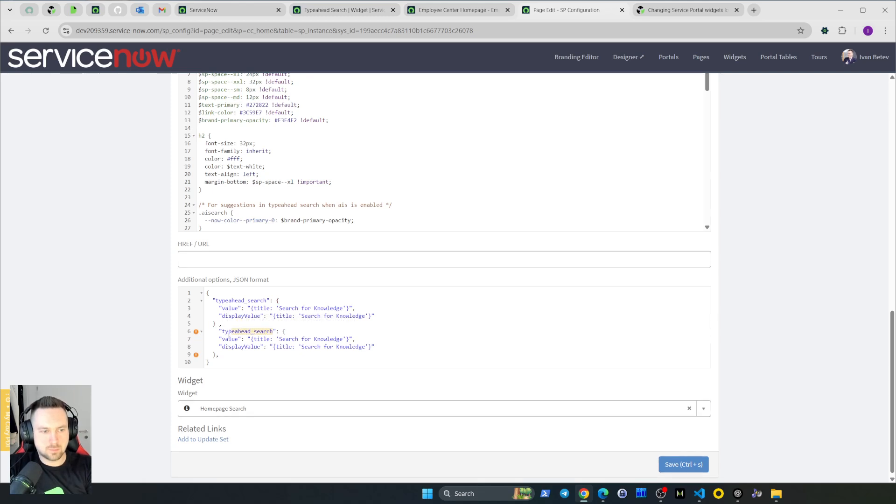
key(Left)
key(BackSpace)
Rename the duplicated block's key to placeholder in the additional options JSON.
double_click(246, 331)
text(ti)
key(Escape)
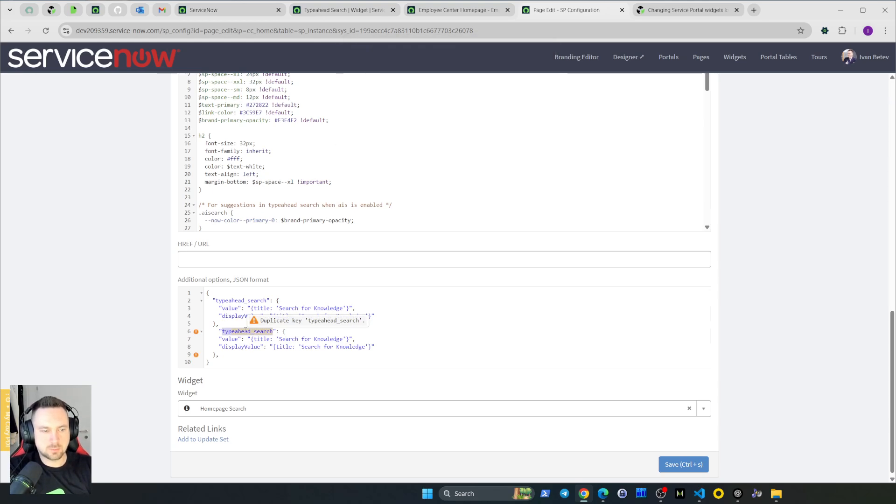
text(placeholder)
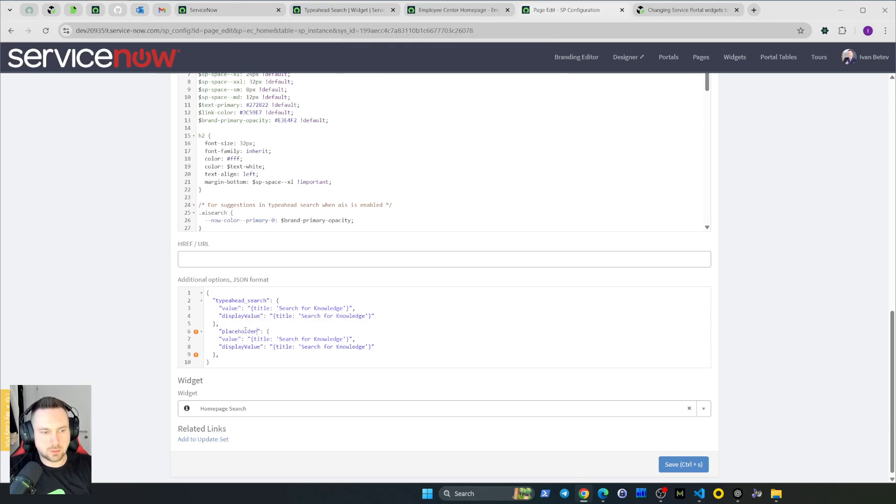
Set the title in the placeholder block's value and displayValue to 'Search for Knowledge and Catalog Items' and save the instance.
drag(252, 339, 279, 339)
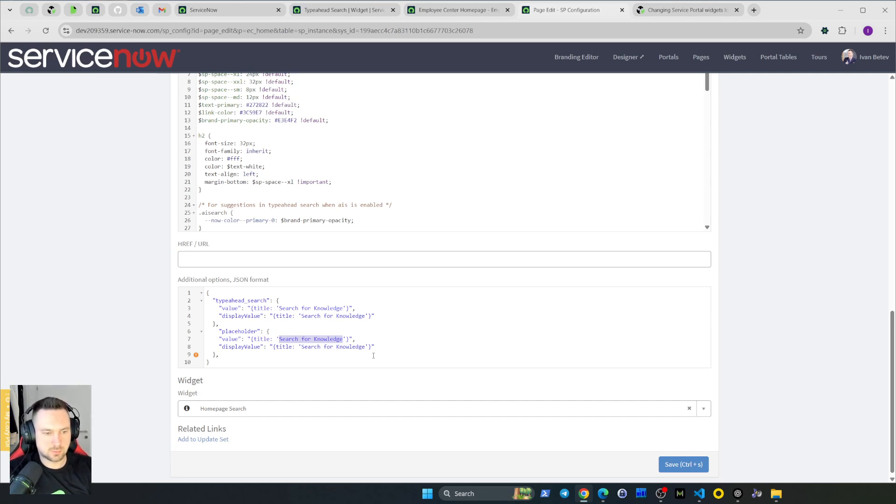
key(Right)
text(and Cat)
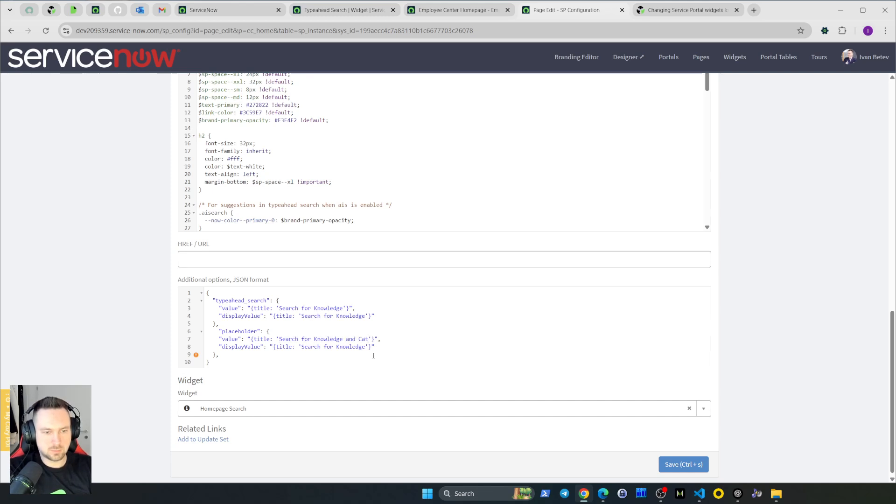
text(alog Items)
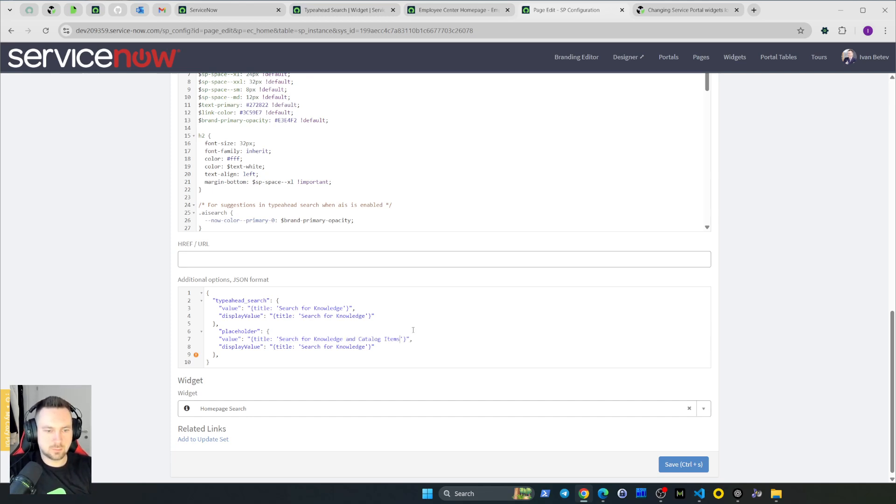
drag(400, 339, 372, 347)
key(ctrl+c)
key(ctrl+v)
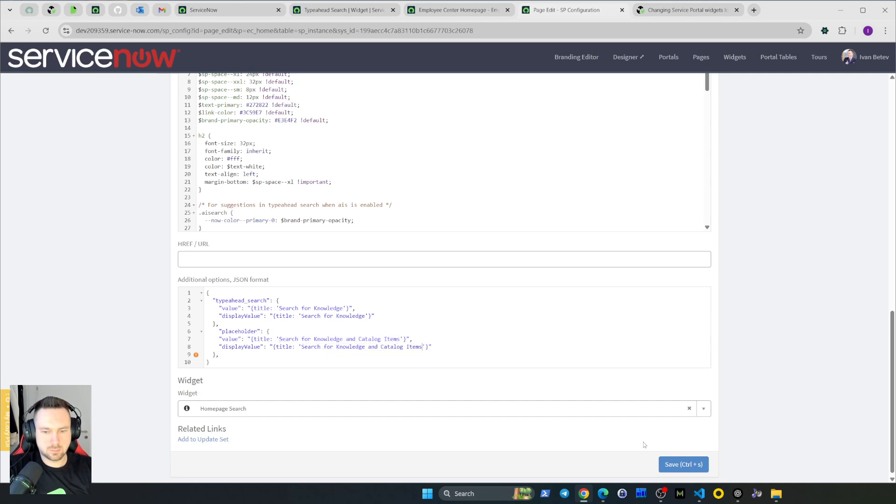
click(688, 474)
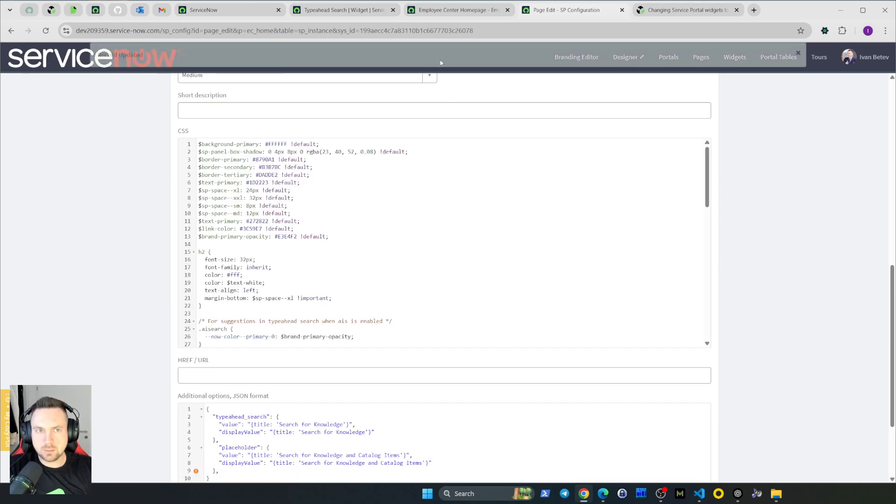
Check the homepage search bar and the saved instance, and return to the Typeahead Search widget's HTML template.
click(434, 13)
click(563, 11)
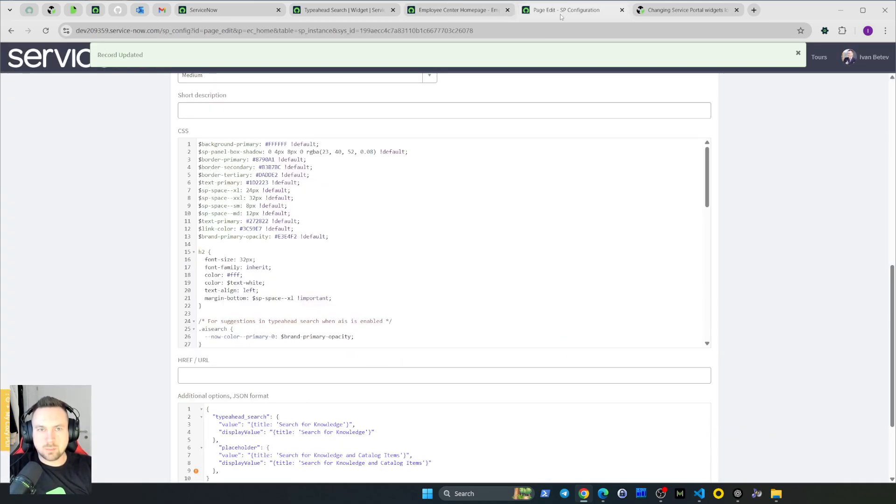
scroll(137, 261, up, 10)
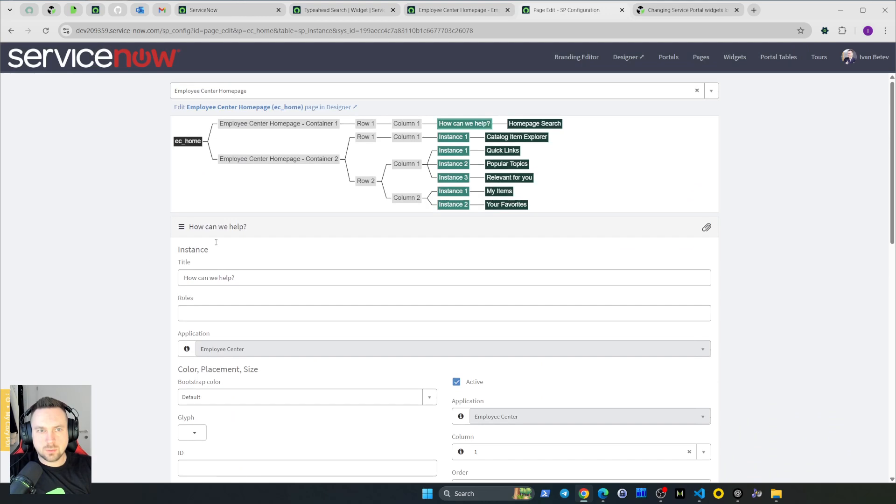
click(441, 13)
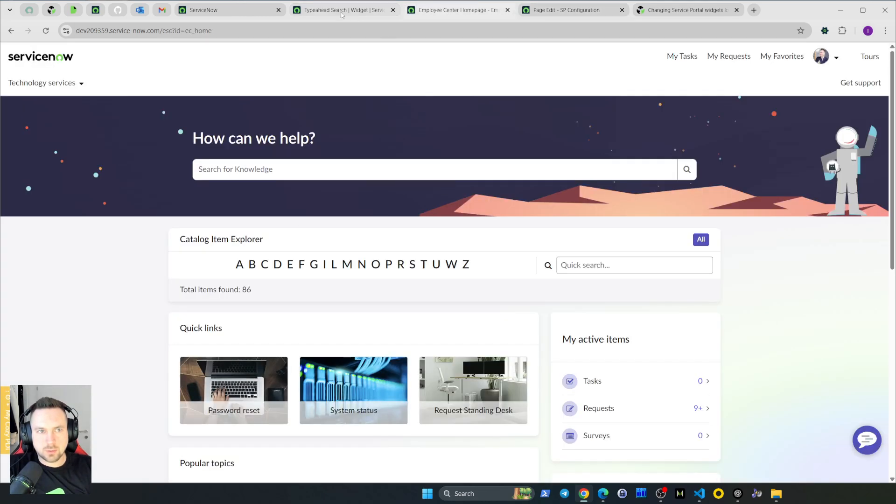
click(343, 9)
scroll(25, 210, down, 1)
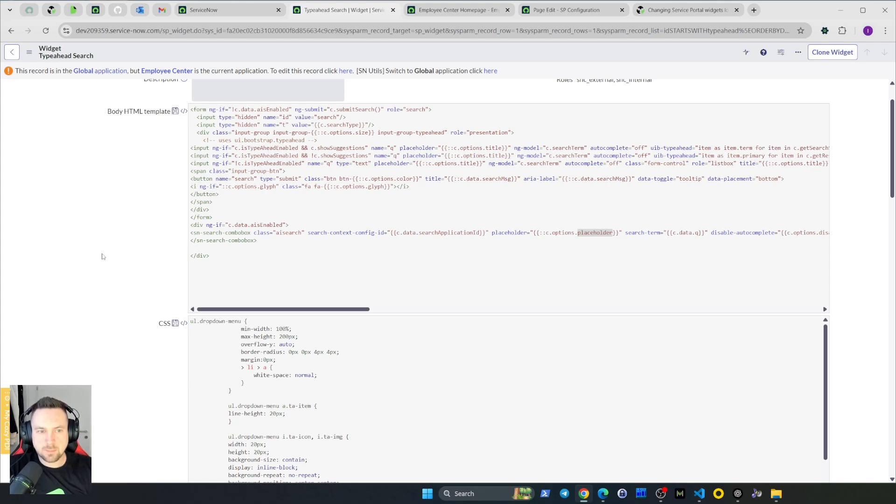
Examine the c.options.glyph binding in the Typeahead Search HTML template and compare it with the search icon on the Employee Center homepage.
drag(337, 188, 384, 187)
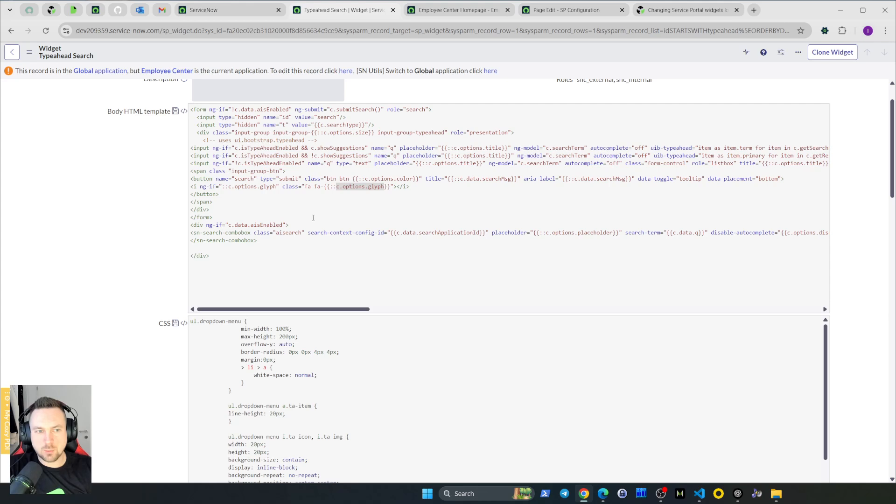
click(383, 185)
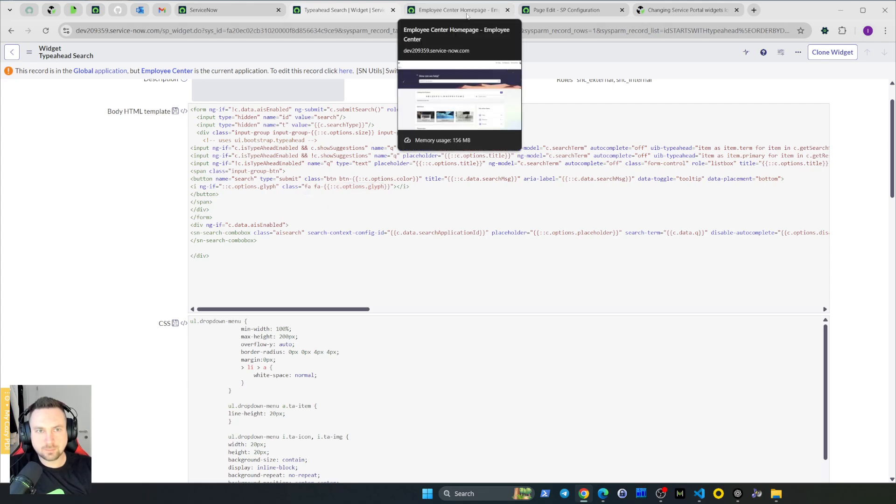
click(446, 11)
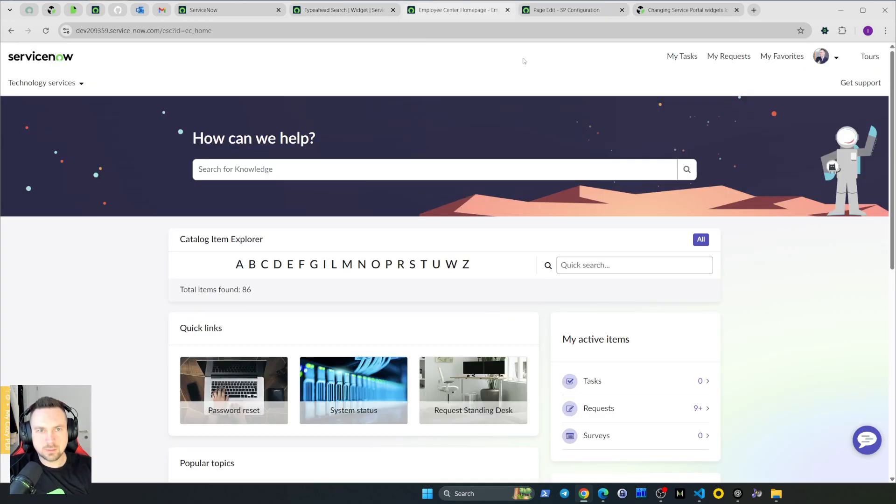
click(369, 10)
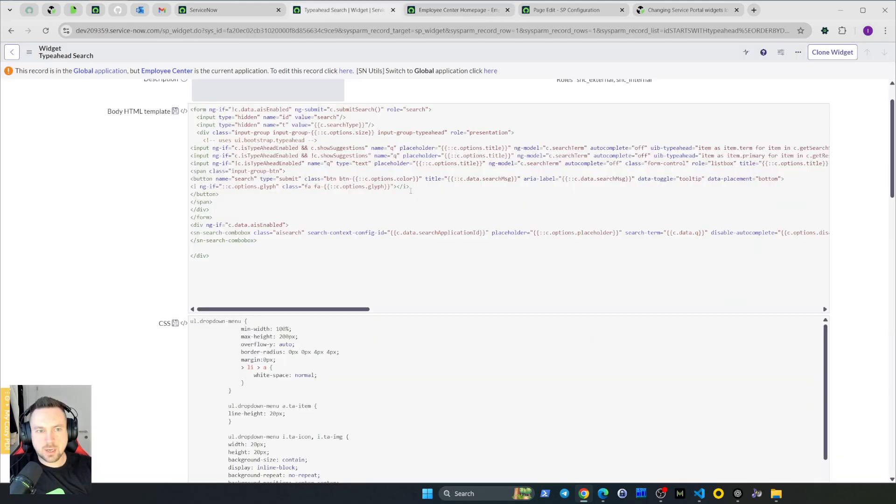
drag(388, 187, 328, 187)
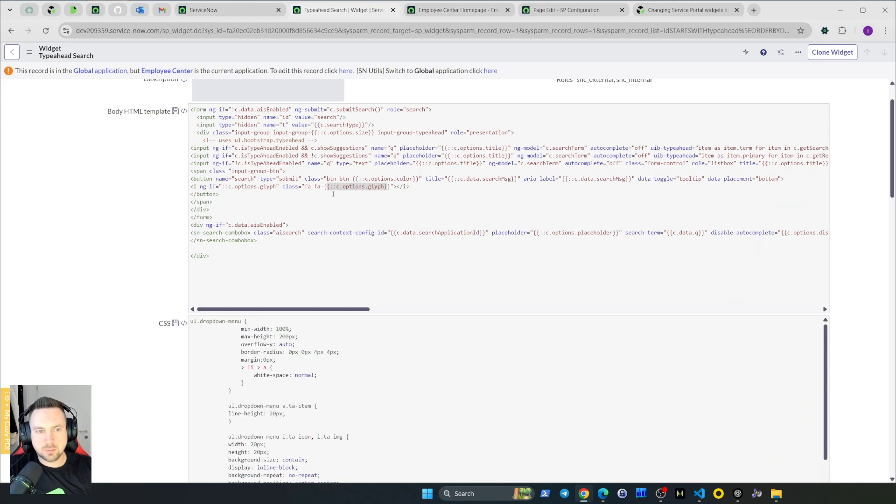
click(361, 188)
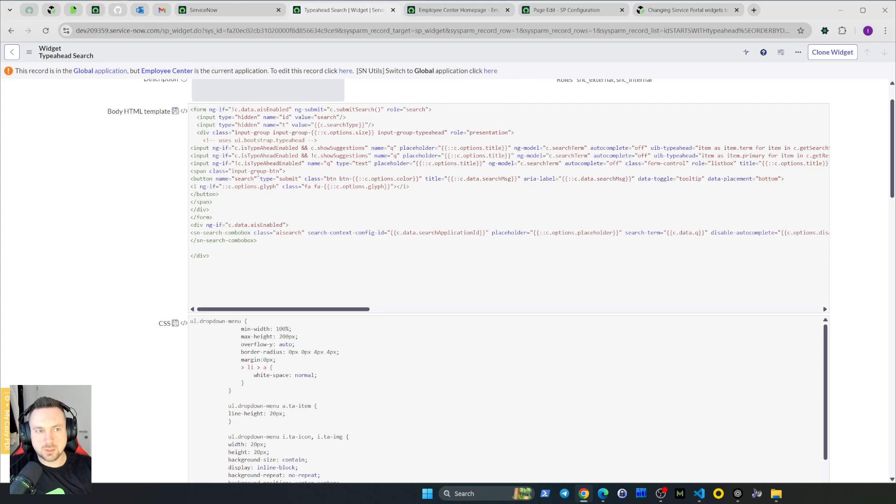
Inspect the template's non-AI search form block, its aisEnabled condition and the options reference in its glyph binding.
drag(190, 109, 212, 218)
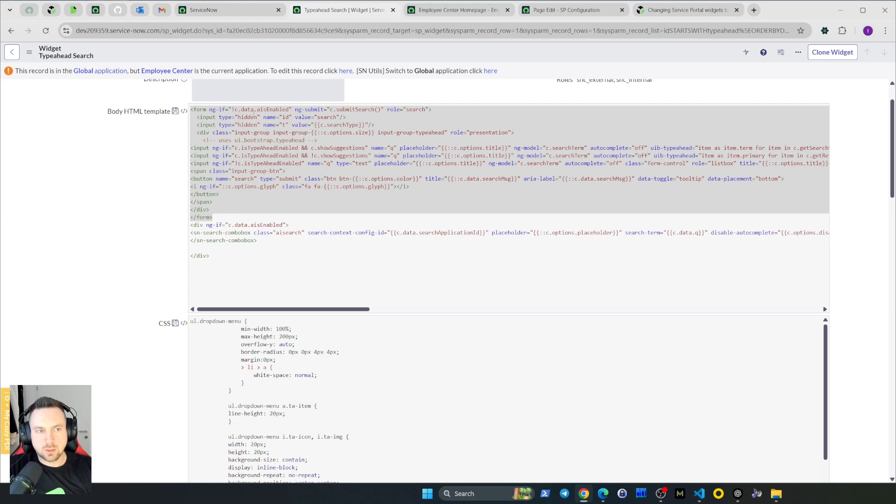
drag(257, 110, 288, 110)
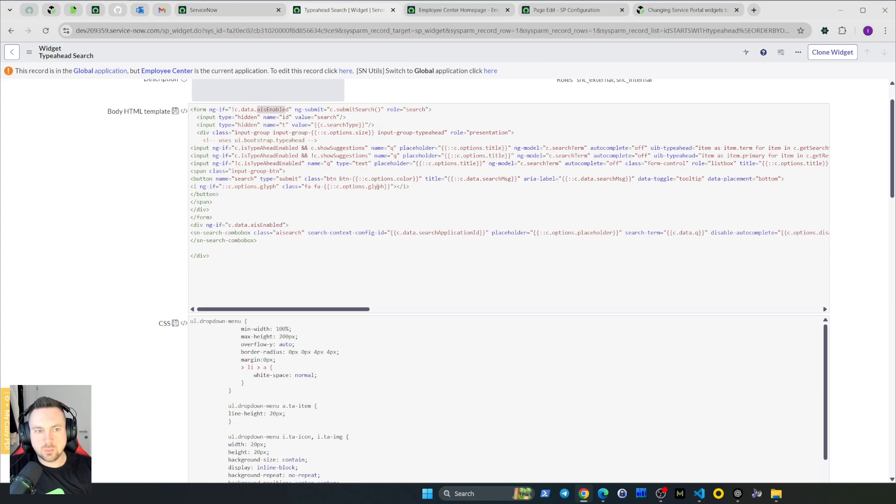
drag(365, 187, 344, 187)
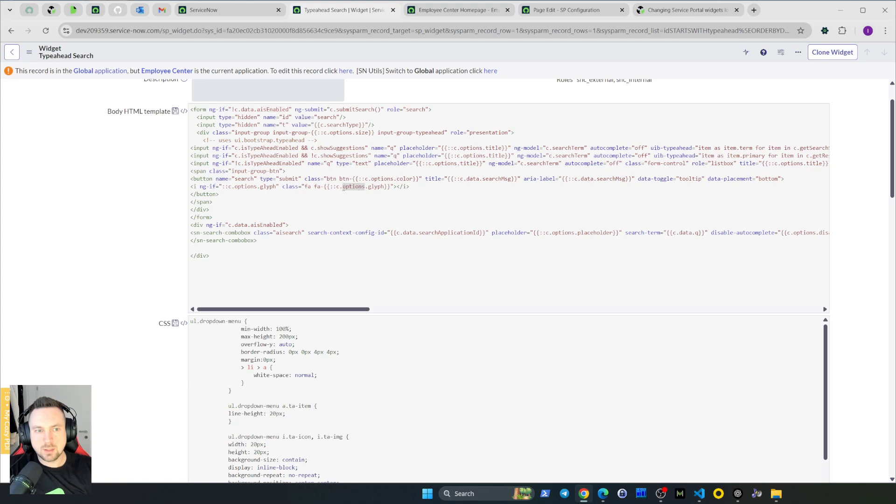
click(346, 163)
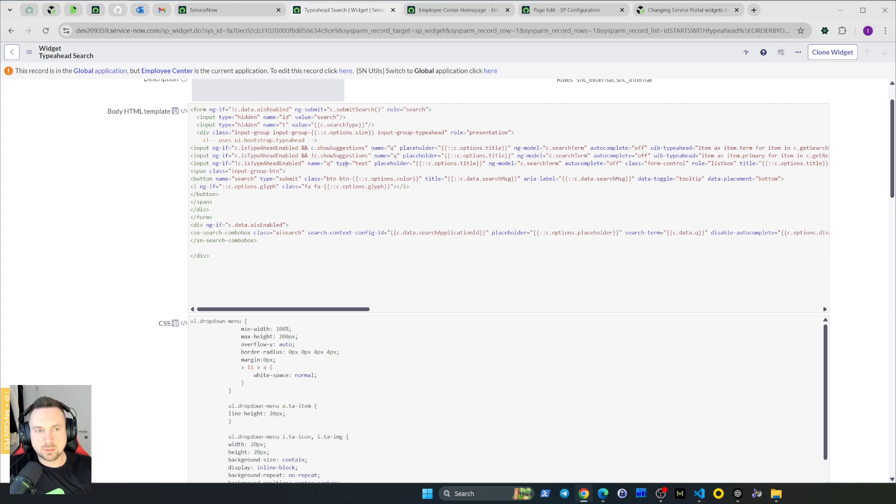